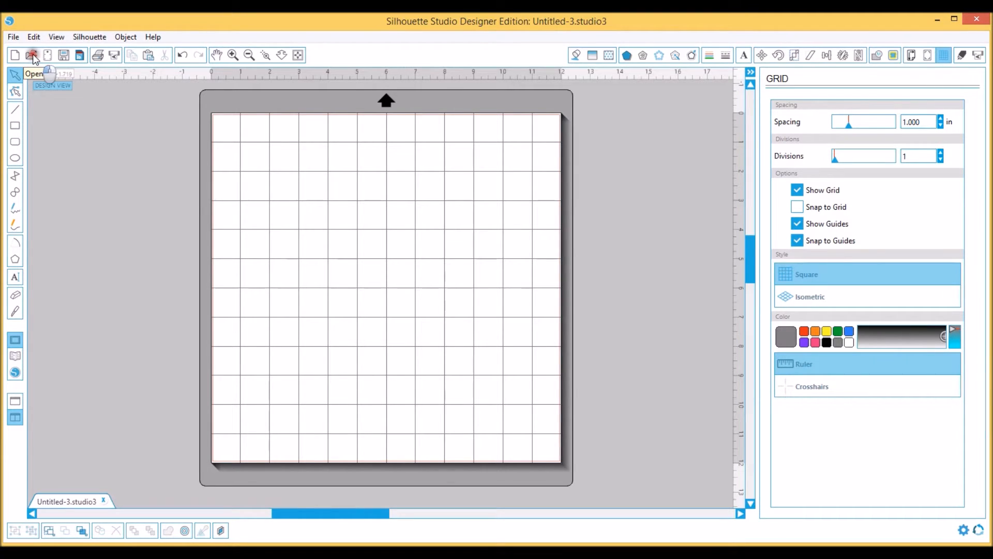
# Open the heart-circle JPEG whose name begins with 11012022 from Documents, Scrapbooking, Cut Files, The Cut Shoppe
pyautogui.click(31, 54)
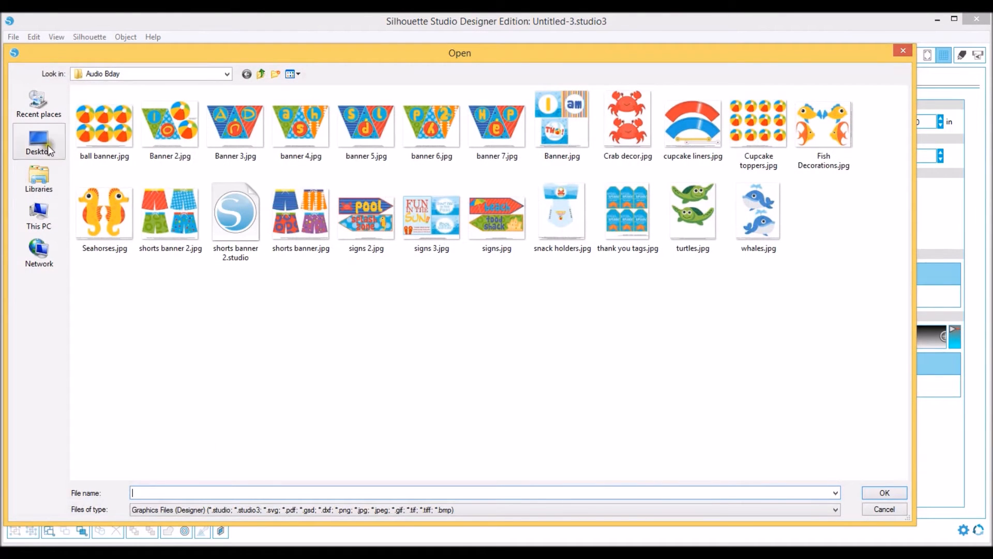
pyautogui.click(34, 189)
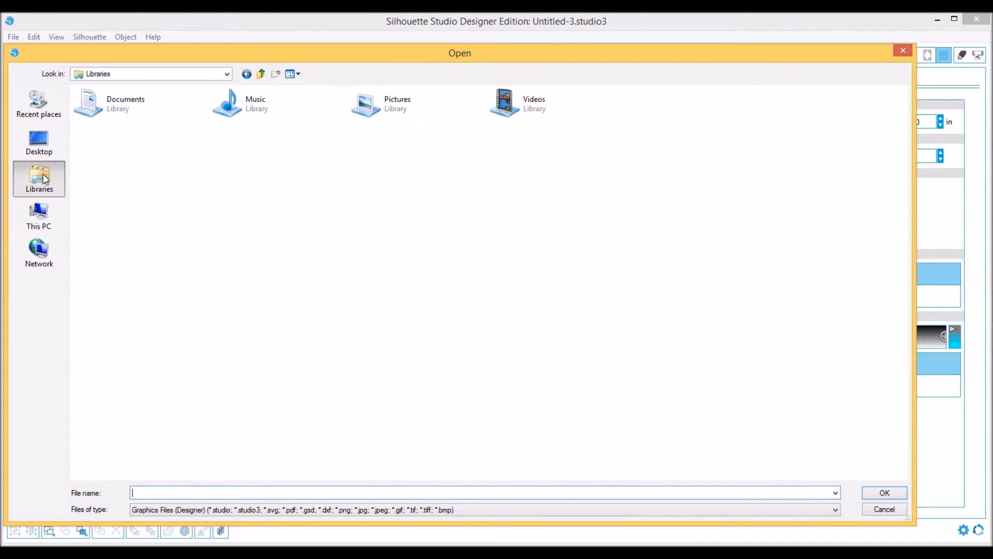
pyautogui.click(321, 102)
pyautogui.doubleClick(142, 107)
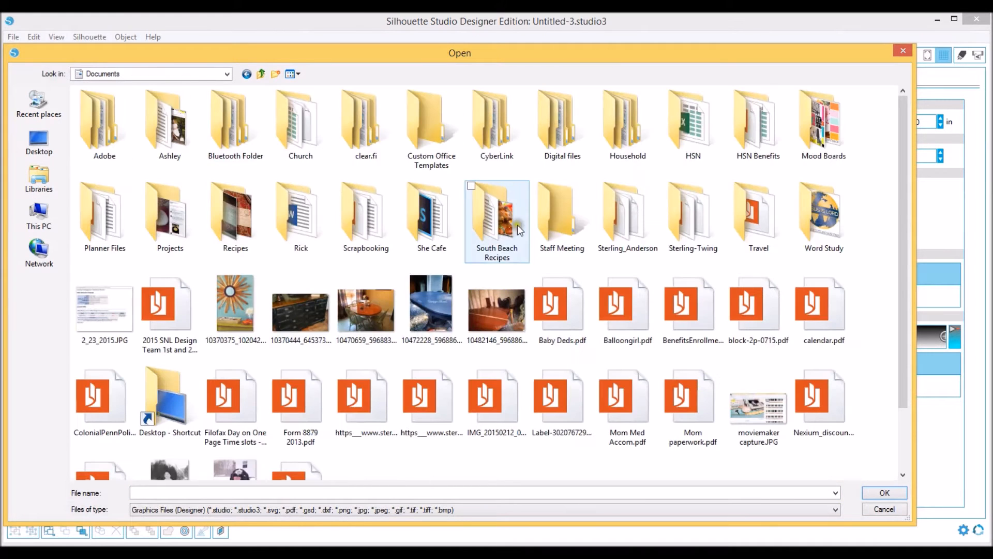
pyautogui.doubleClick(367, 247)
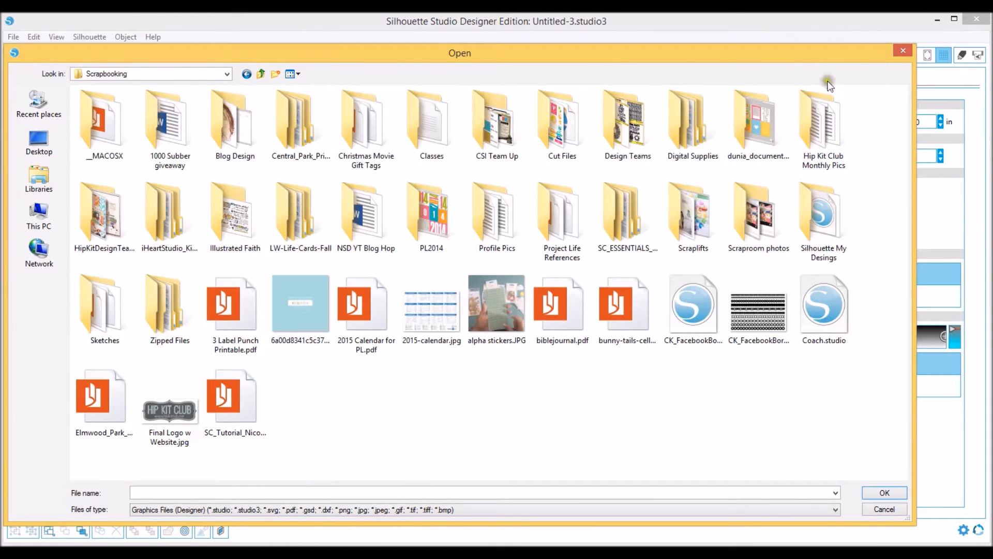
pyautogui.click(554, 136)
pyautogui.doubleClick(555, 137)
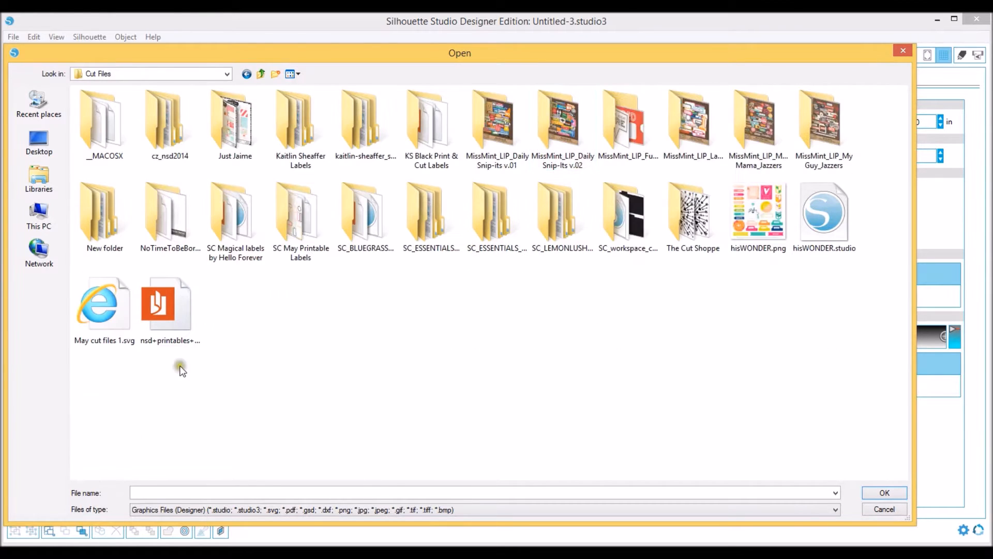
pyautogui.doubleClick(683, 199)
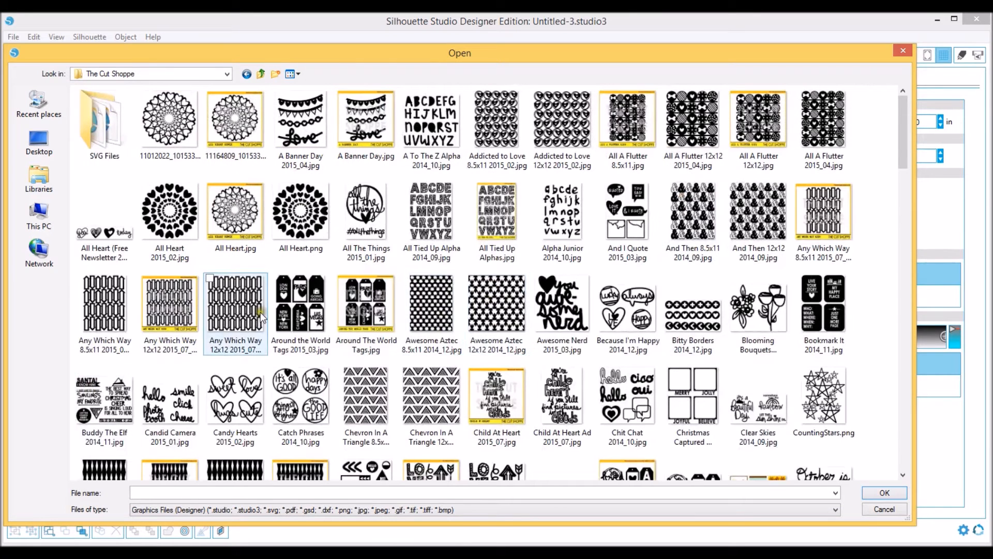
pyautogui.click(170, 120)
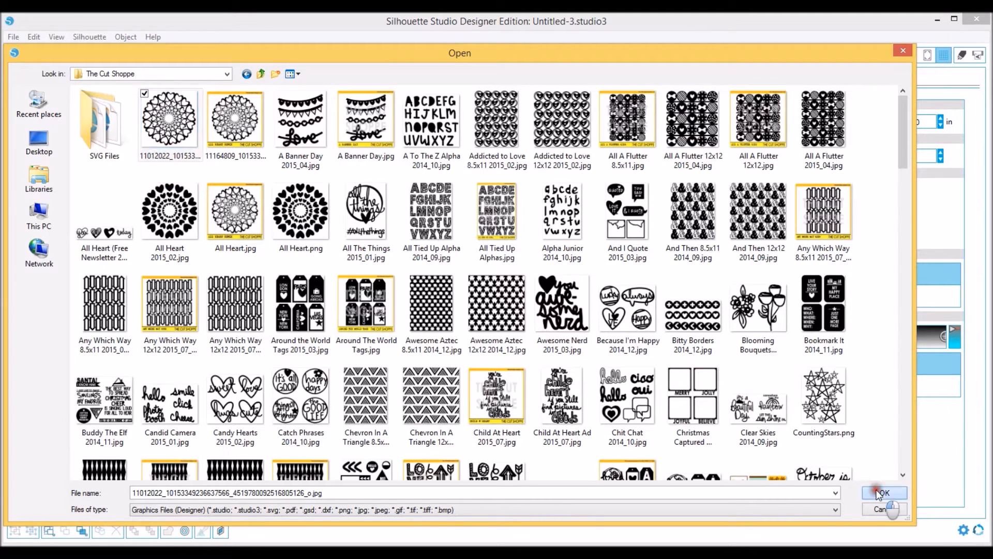
pyautogui.click(882, 493)
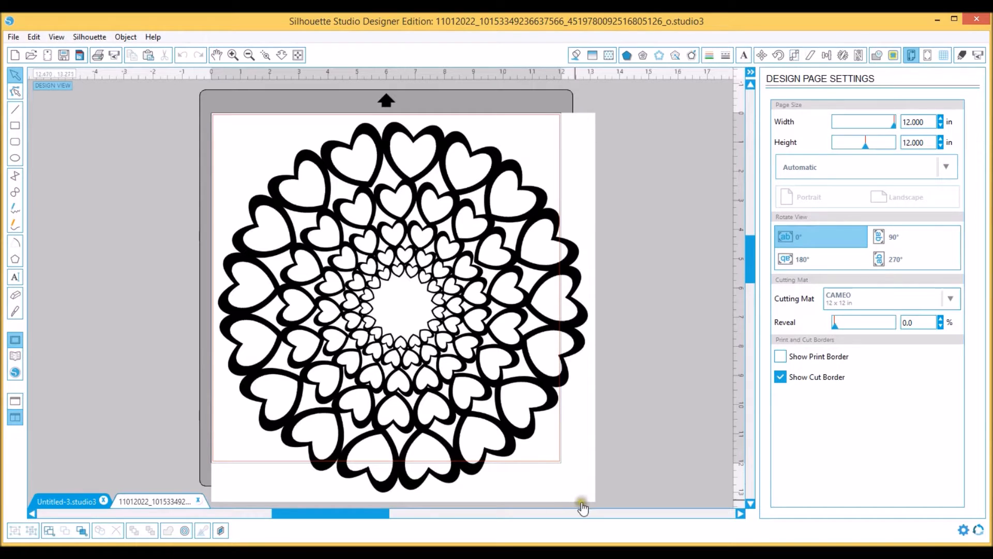
# Scale the heart image down proportionally to about 11.97 in wide to fit the 12-inch page
pyautogui.click(529, 385)
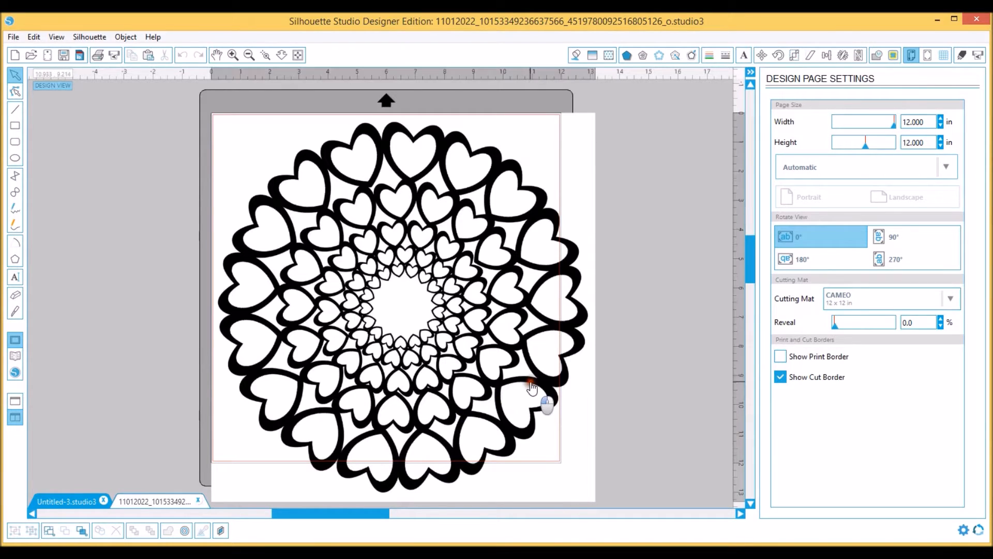
pyautogui.scroll(-1, 574, 437)
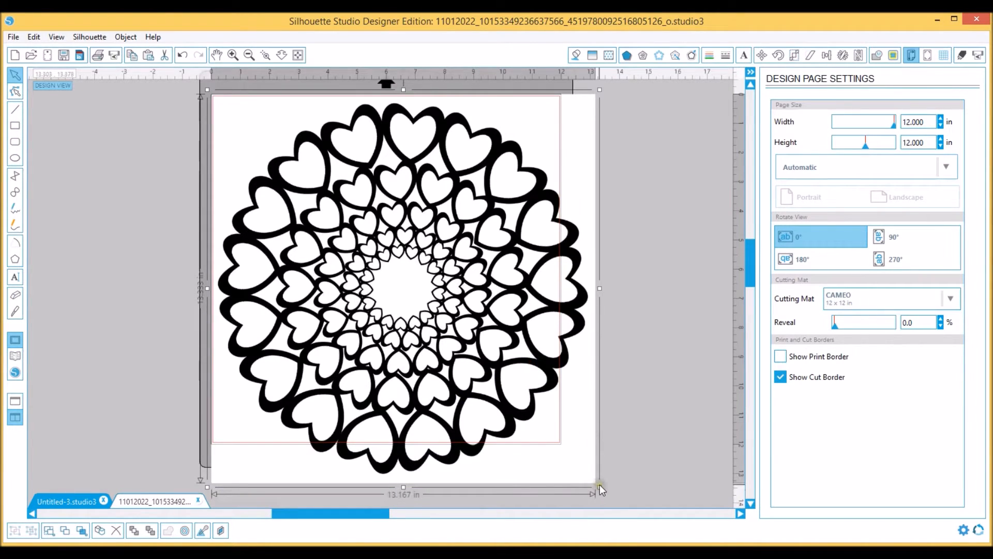
pyautogui.moveTo(599, 487); pyautogui.dragTo(570, 446)
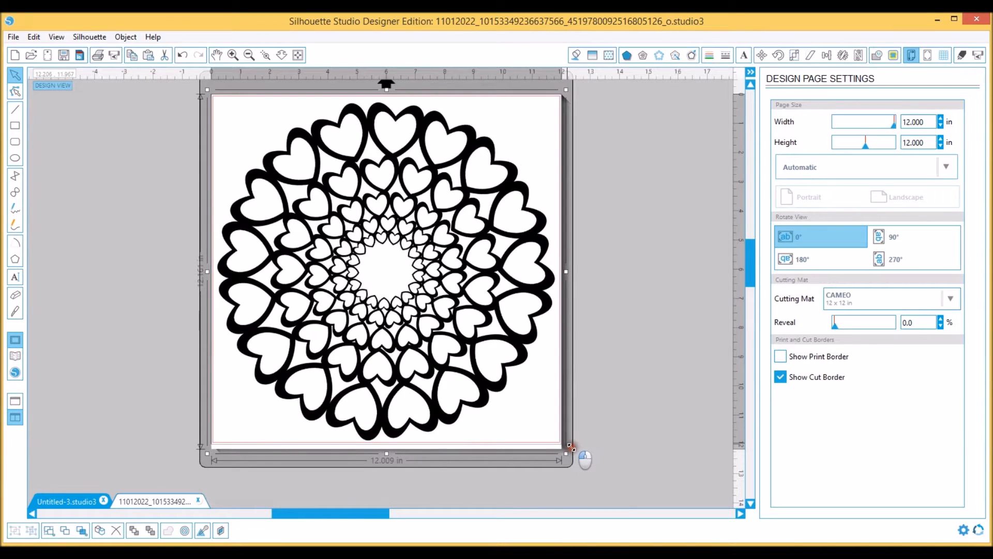
pyautogui.moveTo(570, 446); pyautogui.dragTo(569, 444)
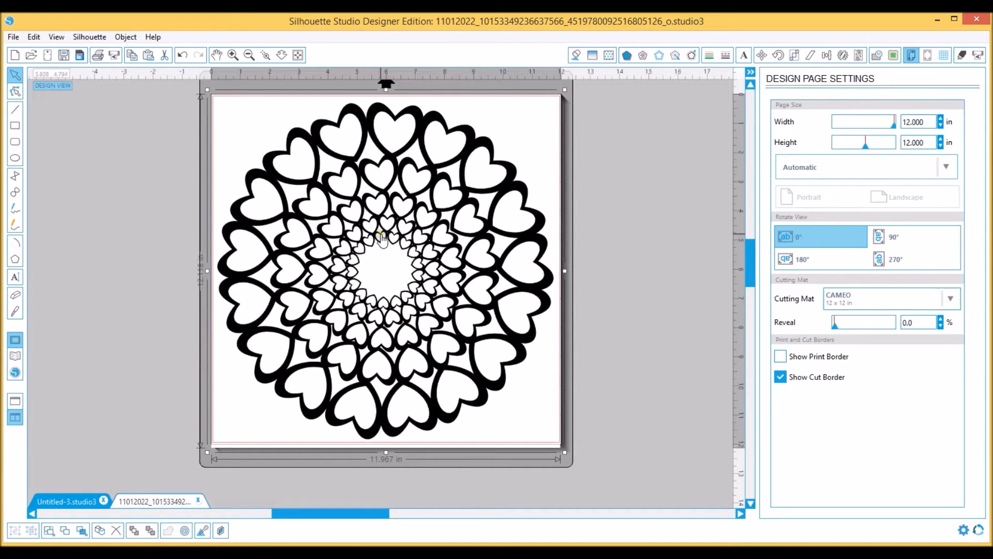
pyautogui.scroll(1, 647, 169)
pyautogui.click(372, 262)
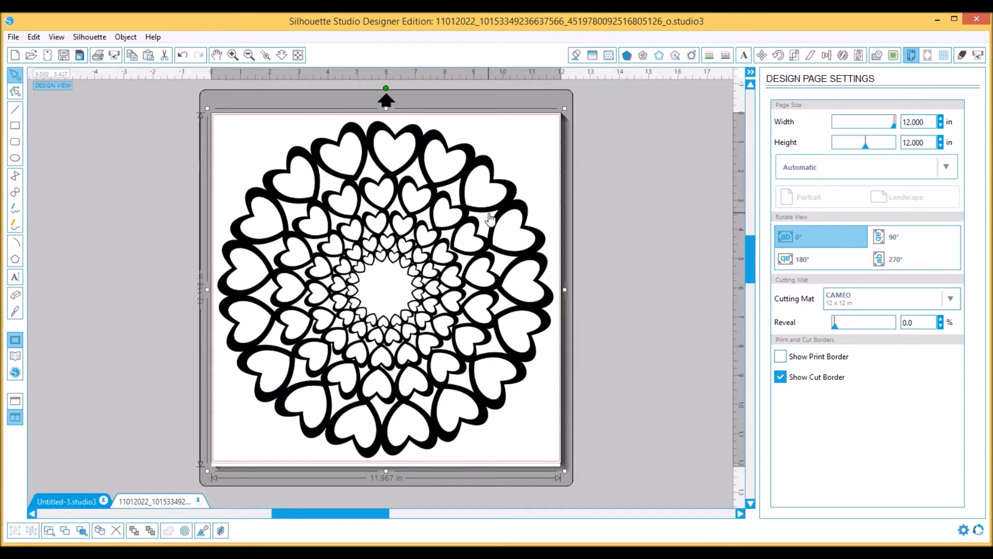
# Nudge the heart image slightly right and down on the page
pyautogui.click(249, 55)
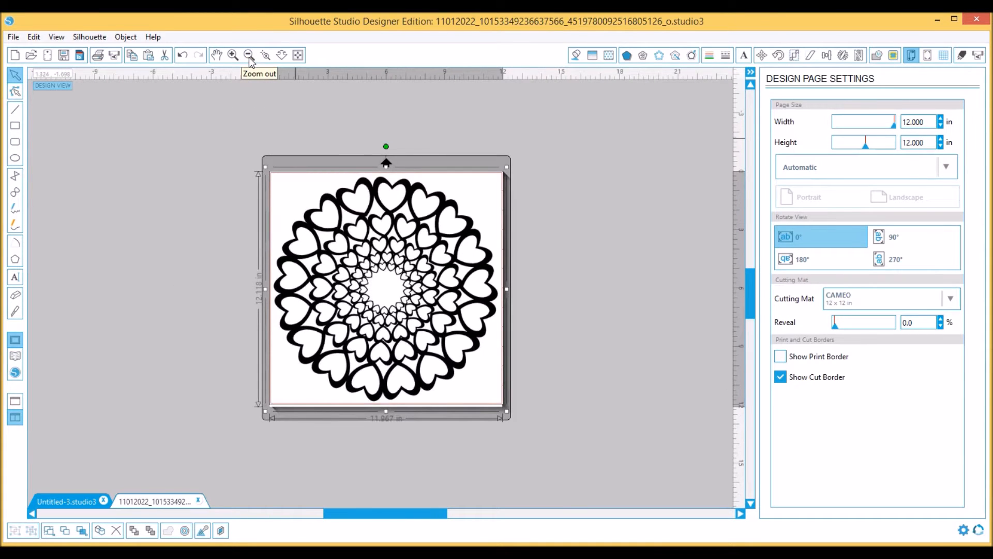
pyautogui.click(444, 259)
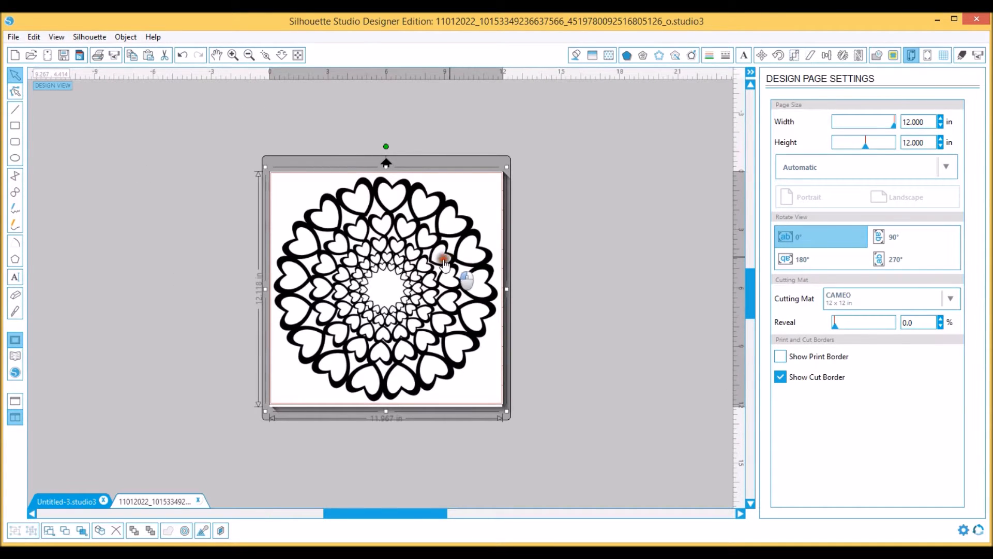
pyautogui.moveTo(443, 259)
pyautogui.mouseDown()
pyautogui.moveTo(355, 270)
pyautogui.moveTo(337, 261)
pyautogui.moveTo(482, 232)
pyautogui.moveTo(444, 253)
pyautogui.moveTo(452, 261)
pyautogui.mouseUp()
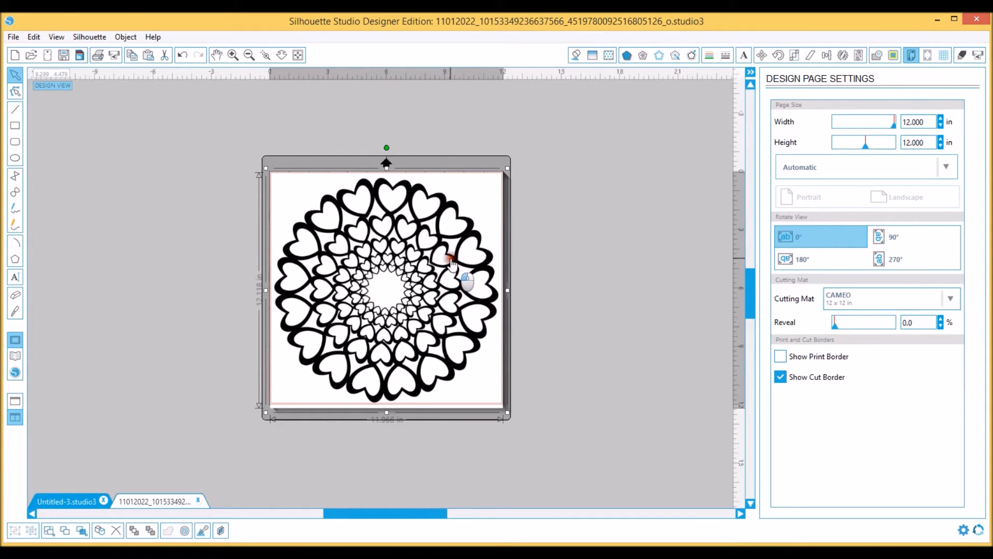
pyautogui.click(233, 55)
pyautogui.click(232, 55)
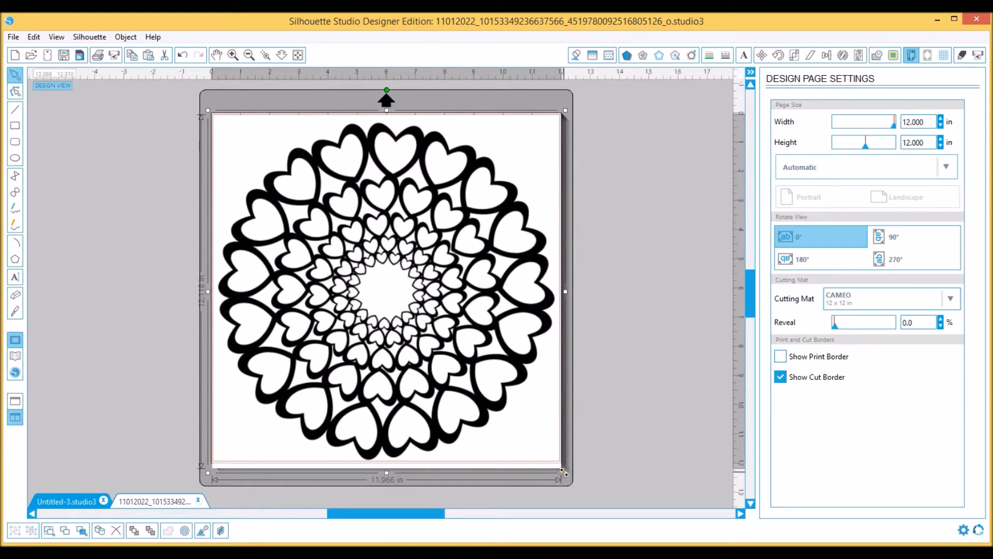
# Shift the heart image off the page and back, shrink it to about 7.4 in wide, and place it mid-page
pyautogui.moveTo(507, 307); pyautogui.dragTo(349, 307)
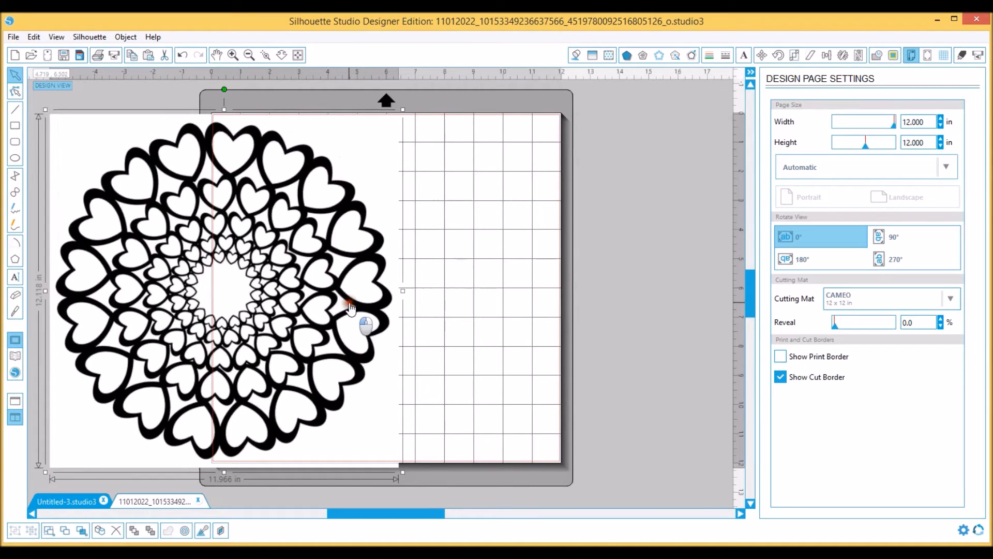
pyautogui.moveTo(350, 306); pyautogui.dragTo(517, 309)
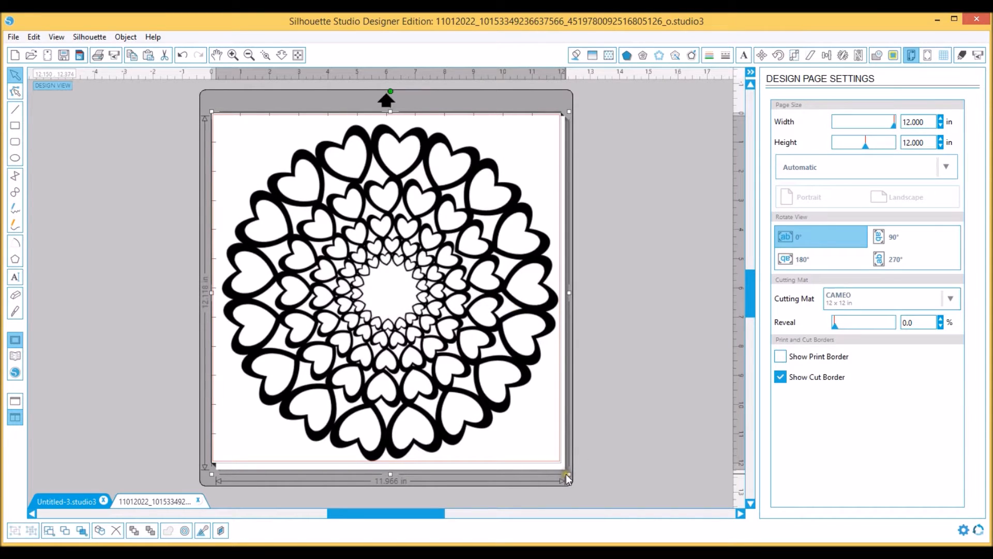
pyautogui.moveTo(567, 472); pyautogui.dragTo(350, 261)
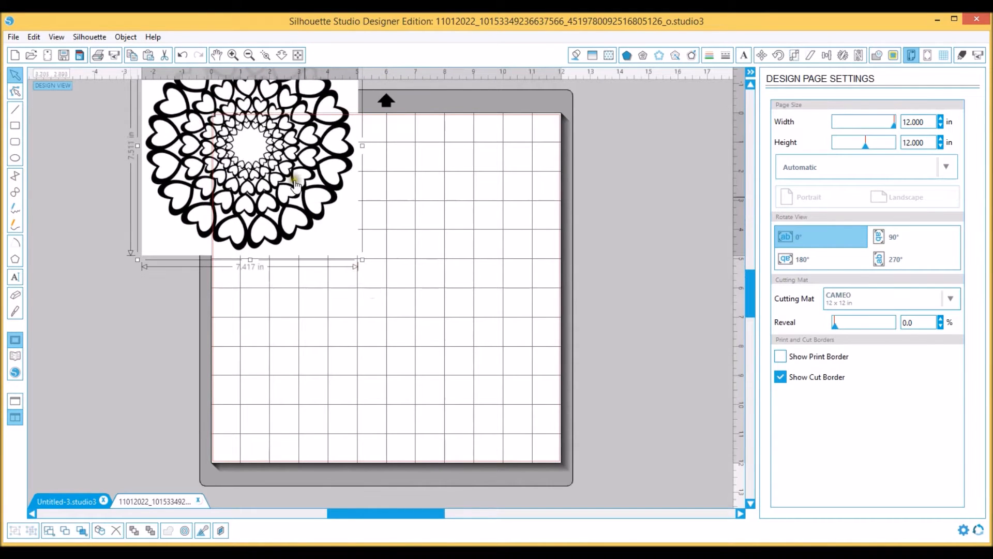
pyautogui.moveTo(337, 228); pyautogui.dragTo(429, 307)
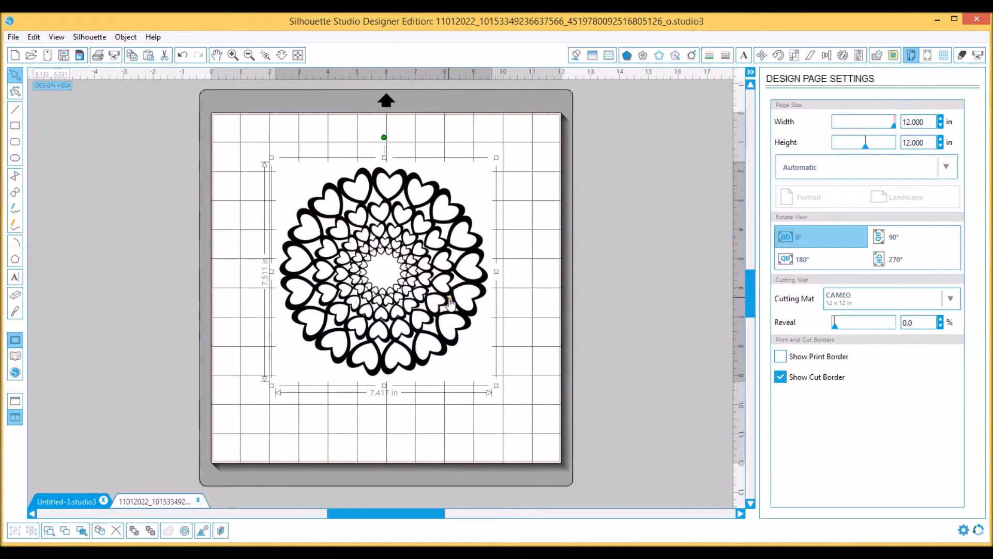
# Align the heart image with the page's upper-left area and enlarge it to about 11.6 in wide within the cut border
pyautogui.moveTo(463, 282); pyautogui.dragTo(400, 239)
pyautogui.moveTo(438, 340); pyautogui.dragTo(567, 457)
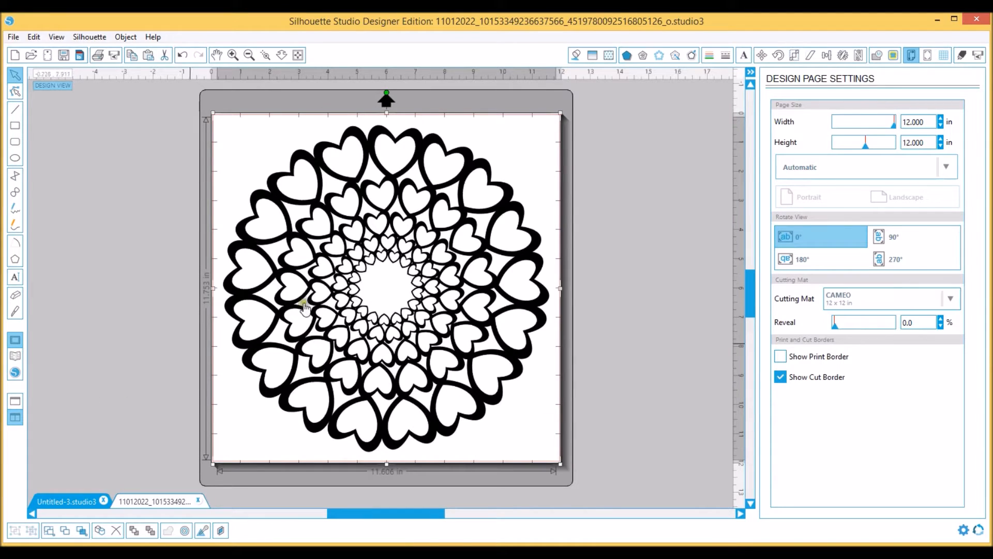
pyautogui.moveTo(356, 286); pyautogui.dragTo(353, 286)
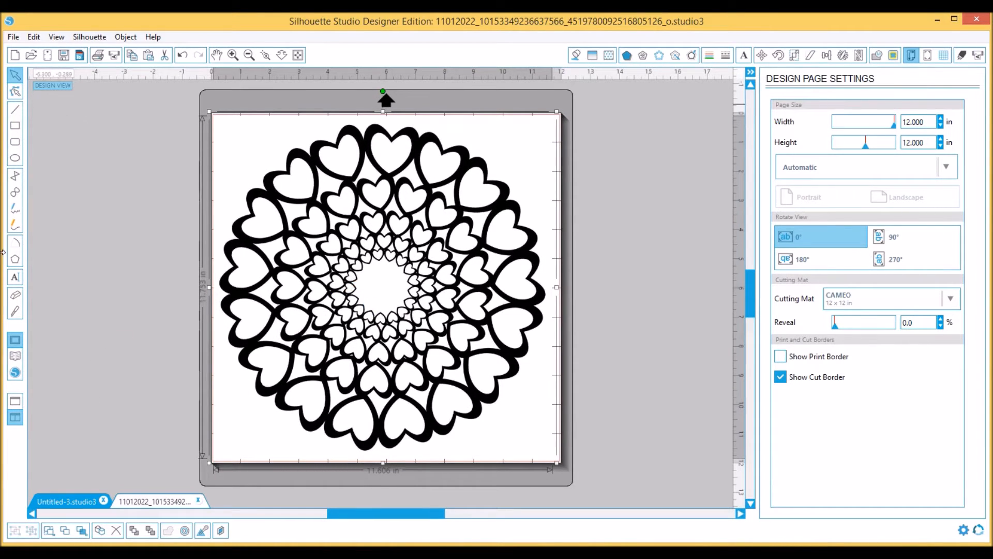
# Try to slice the heart design vertically down its center with the straight Knife, starting above the mat
pyautogui.click(16, 313)
pyautogui.click(15, 313)
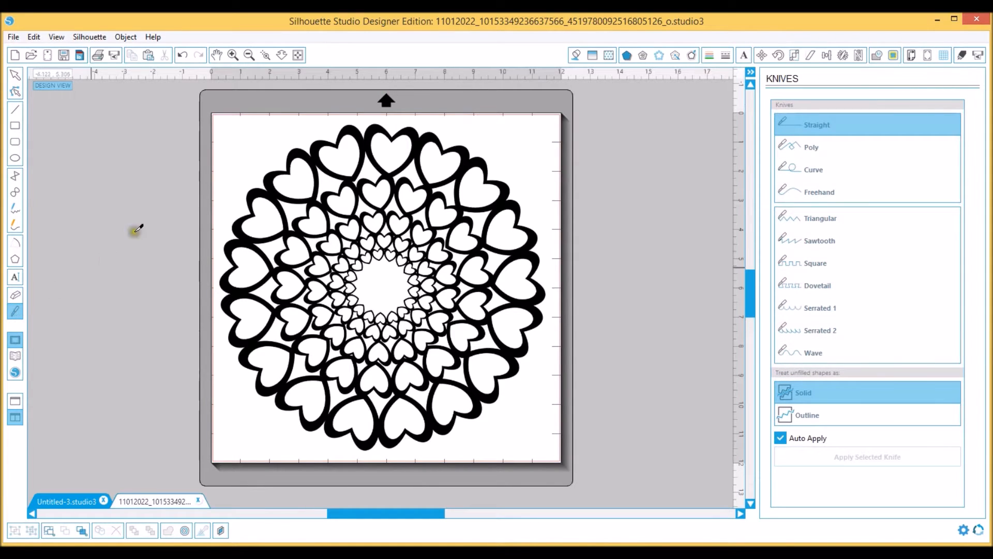
pyautogui.click(251, 55)
pyautogui.click(252, 55)
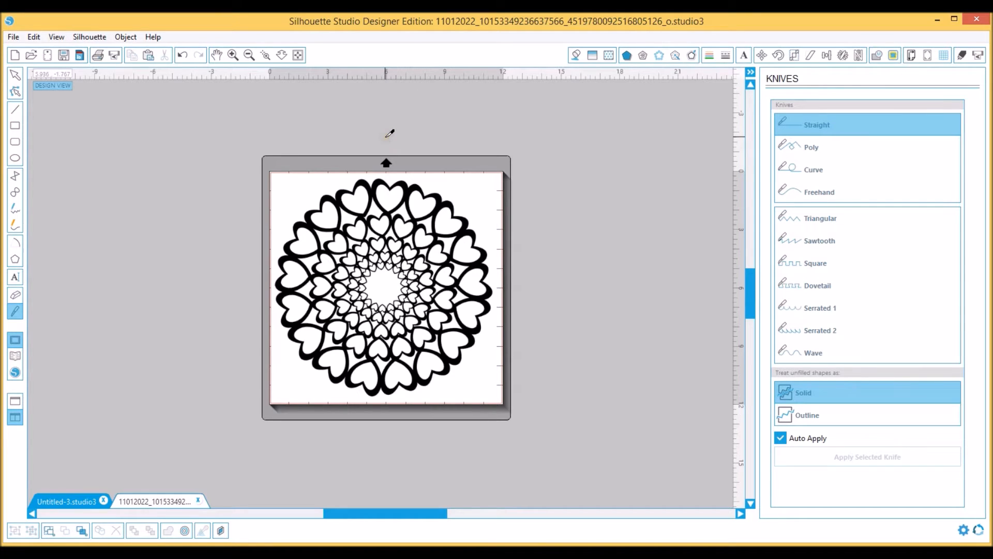
pyautogui.moveTo(387, 137); pyautogui.dragTo(384, 210)
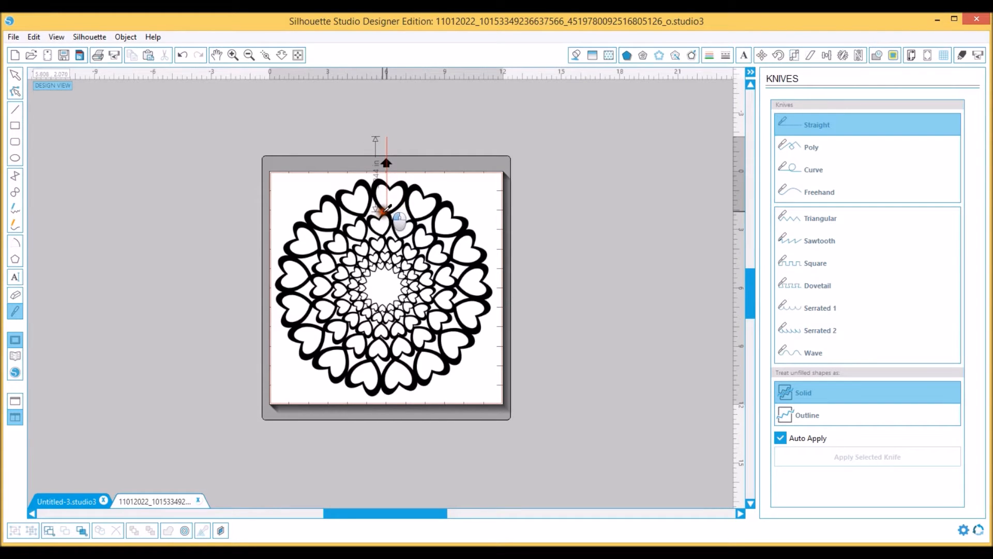
pyautogui.moveTo(385, 210); pyautogui.dragTo(334, 469)
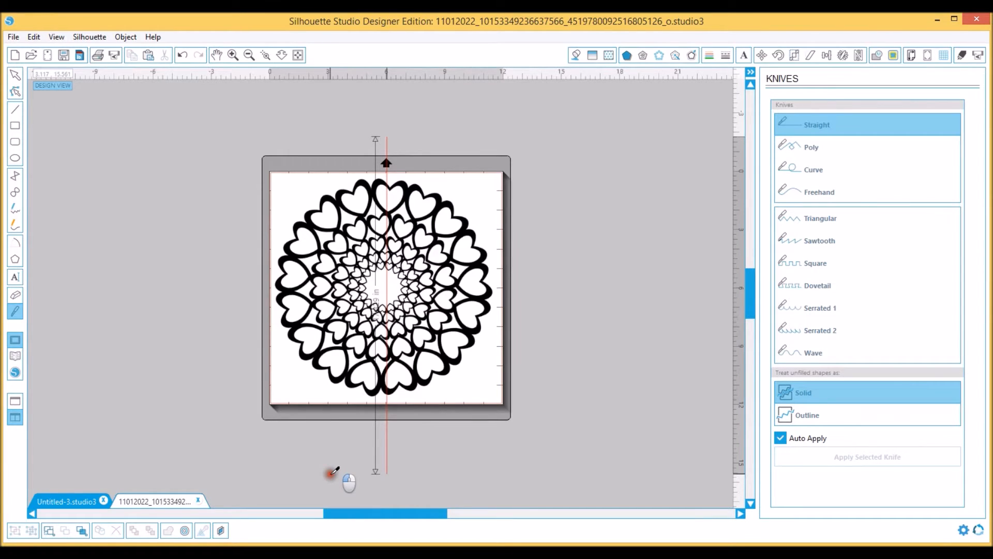
pyautogui.moveTo(334, 471); pyautogui.dragTo(397, 192)
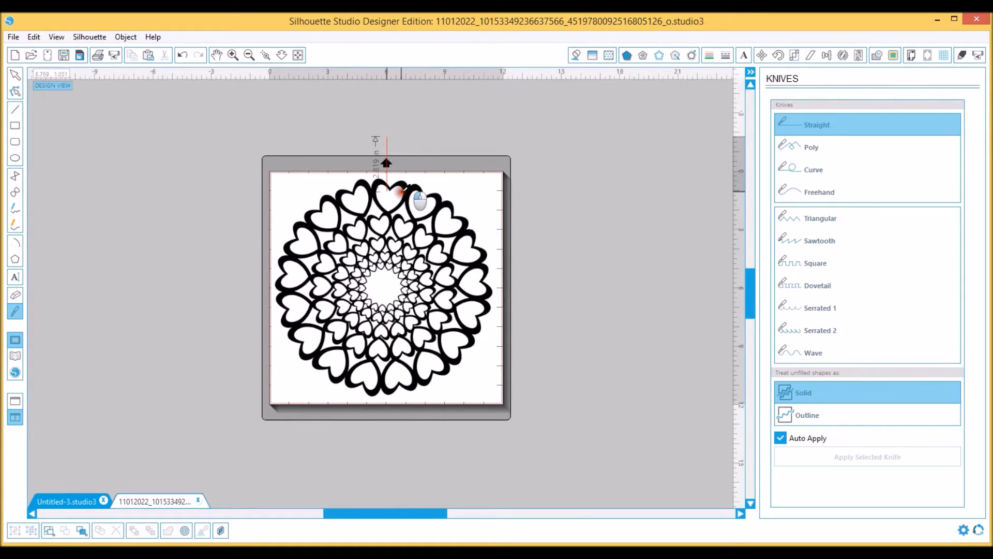
pyautogui.moveTo(402, 190); pyautogui.dragTo(393, 142)
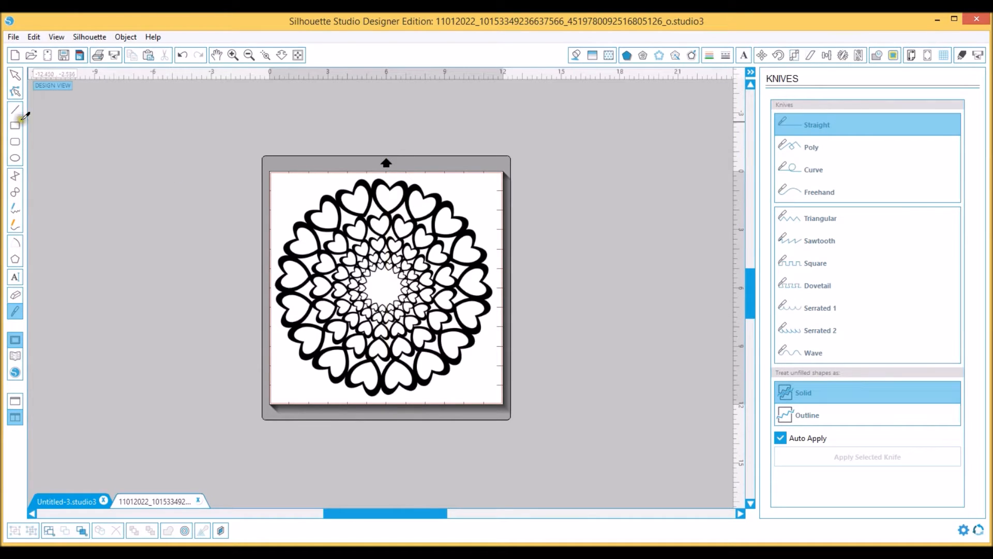
# Select the heart image and rotate it slightly clockwise so the hearts line up better with the page's vertical center
pyautogui.click(15, 74)
pyautogui.click(404, 226)
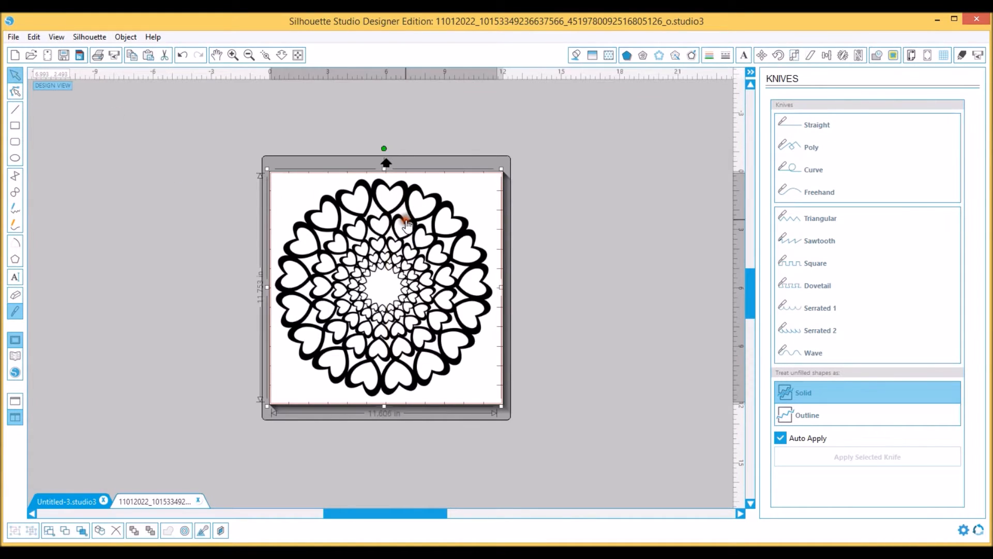
pyautogui.moveTo(386, 149); pyautogui.dragTo(395, 149)
pyautogui.click(414, 217)
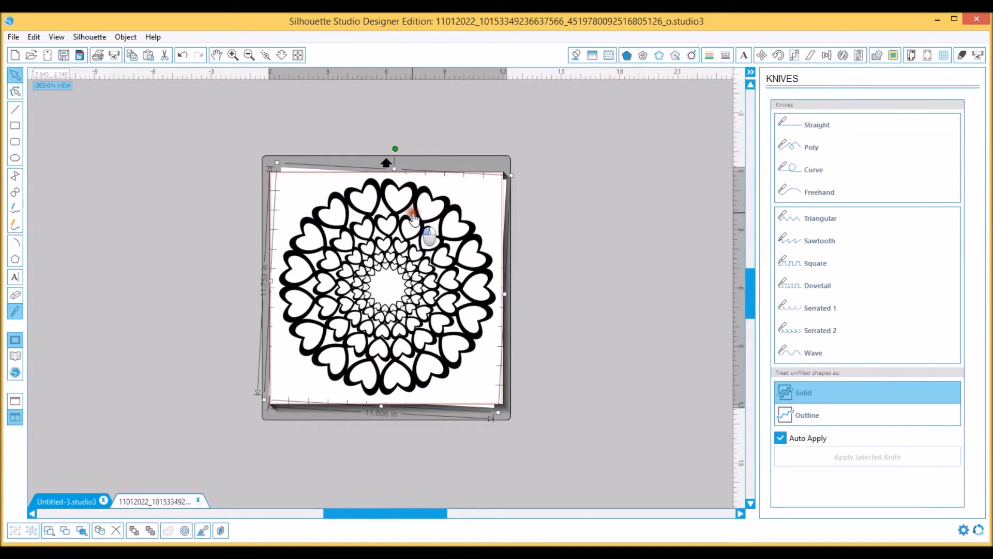
pyautogui.doubleClick(414, 217)
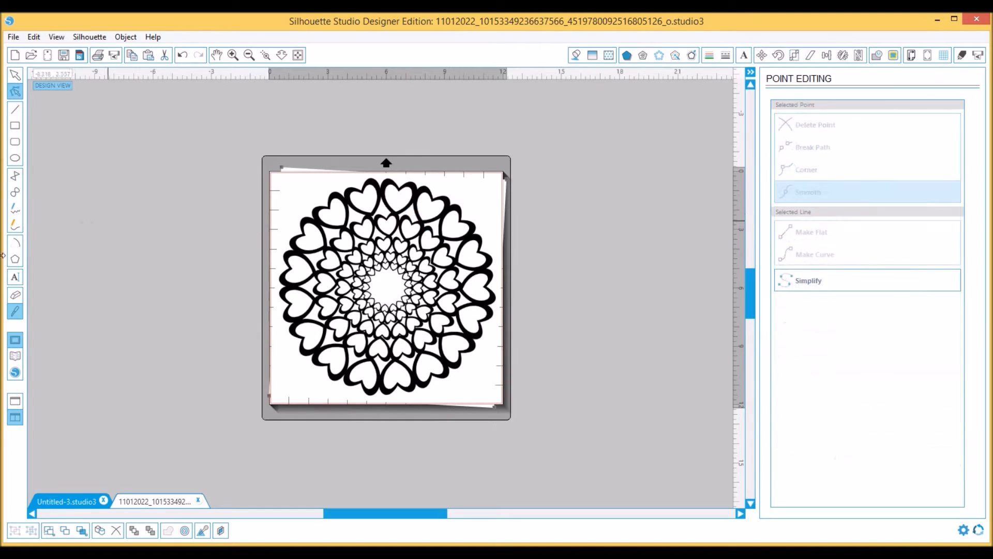
# Cut the rotated heart design vertically through its middle with the straight Knife, from above the mat to below it
pyautogui.click(17, 311)
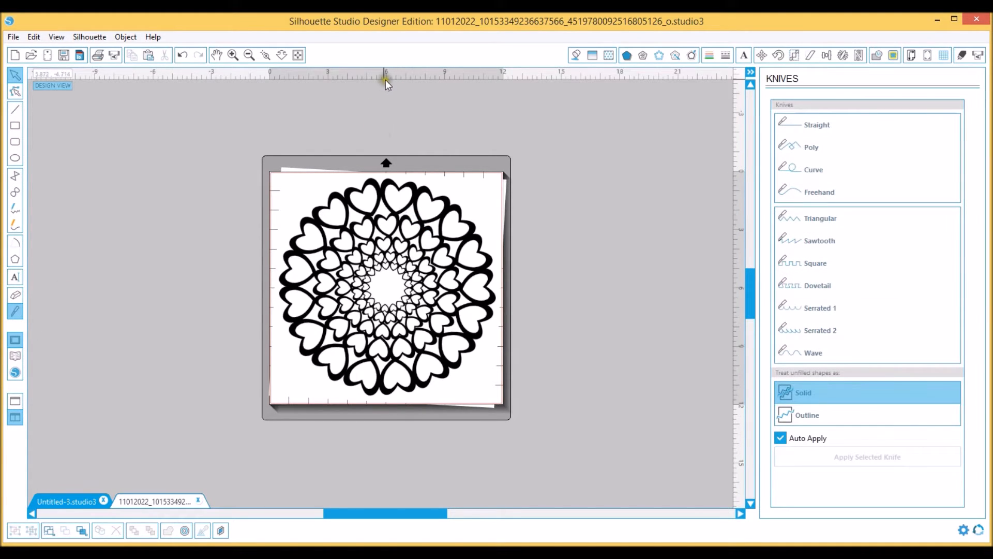
pyautogui.moveTo(383, 107)
pyautogui.mouseDown()
pyautogui.moveTo(368, 240)
pyautogui.moveTo(383, 126)
pyautogui.mouseUp()
pyautogui.click(17, 309)
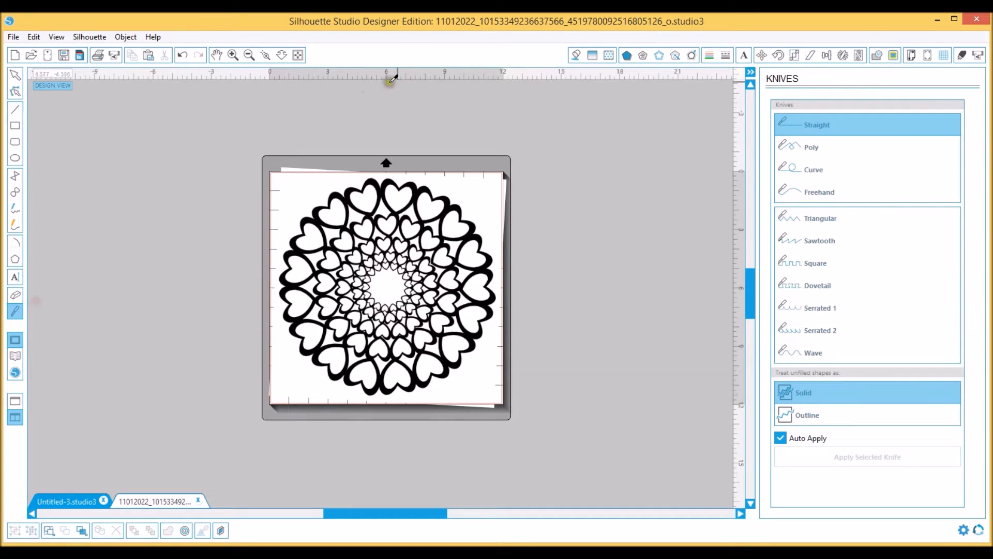
pyautogui.moveTo(382, 118); pyautogui.dragTo(374, 483)
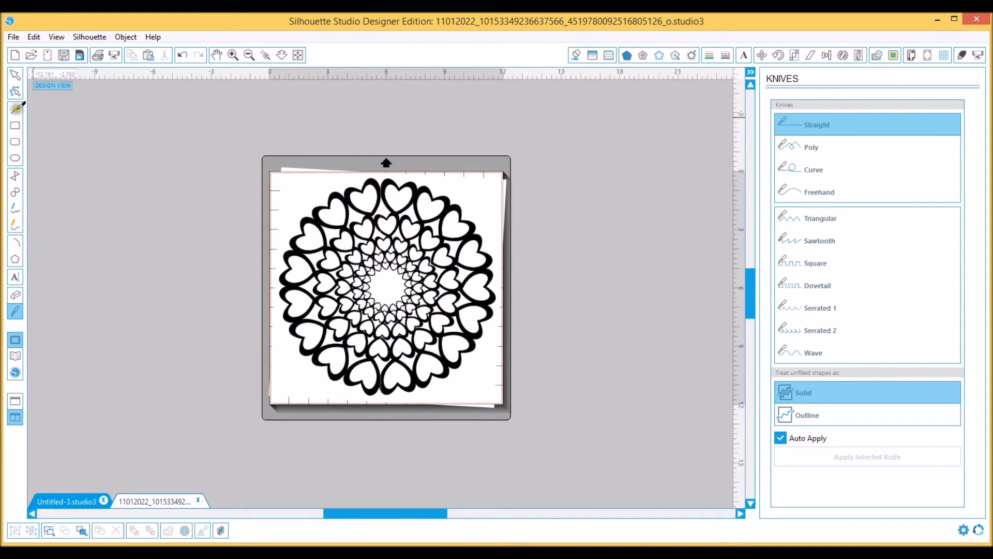
# Separate the two cut halves, moving the left one off the mat to its left and the right one onto the mat's left side
pyautogui.click(15, 76)
pyautogui.click(332, 303)
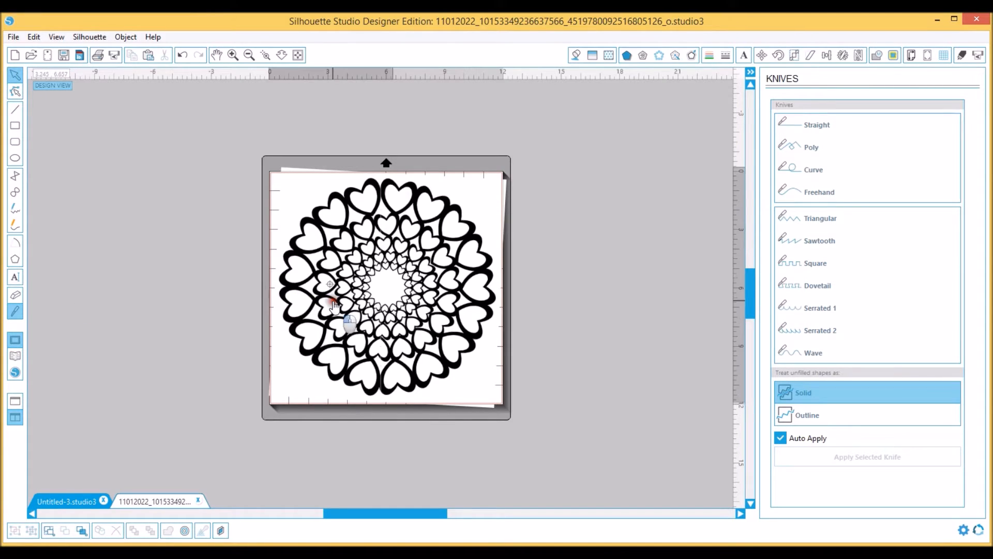
pyautogui.moveTo(334, 305); pyautogui.dragTo(55, 325)
pyautogui.moveTo(455, 250); pyautogui.dragTo(353, 252)
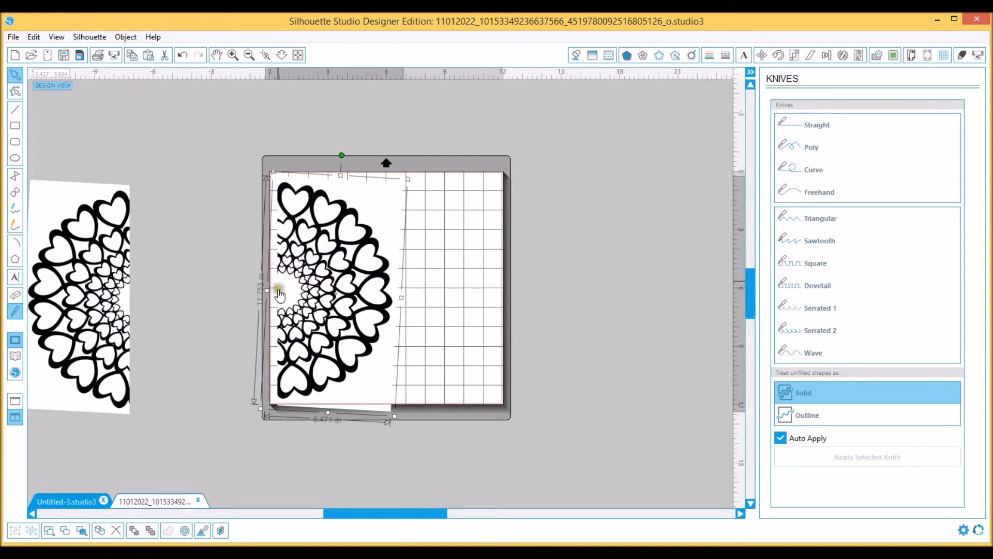
pyautogui.moveTo(364, 287); pyautogui.dragTo(371, 288)
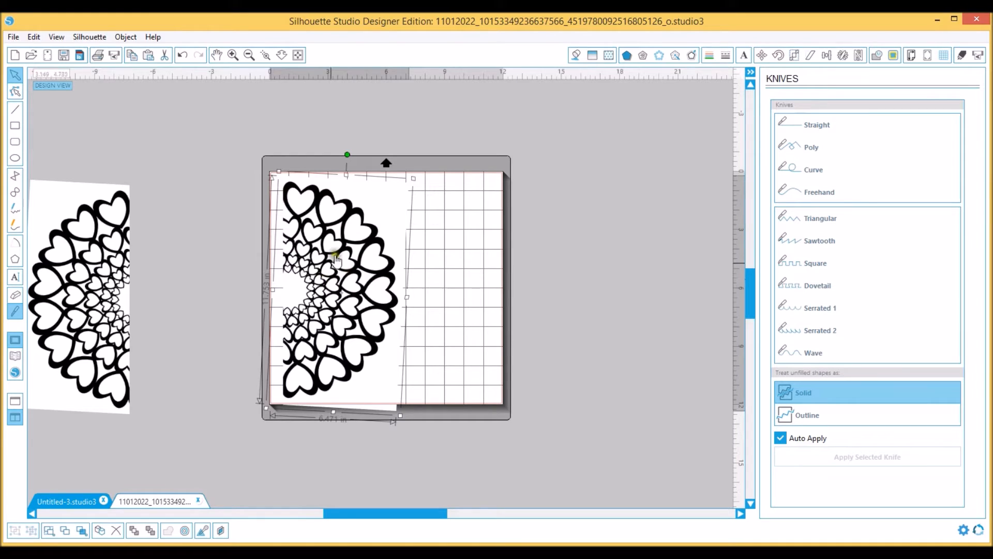
pyautogui.click(222, 177)
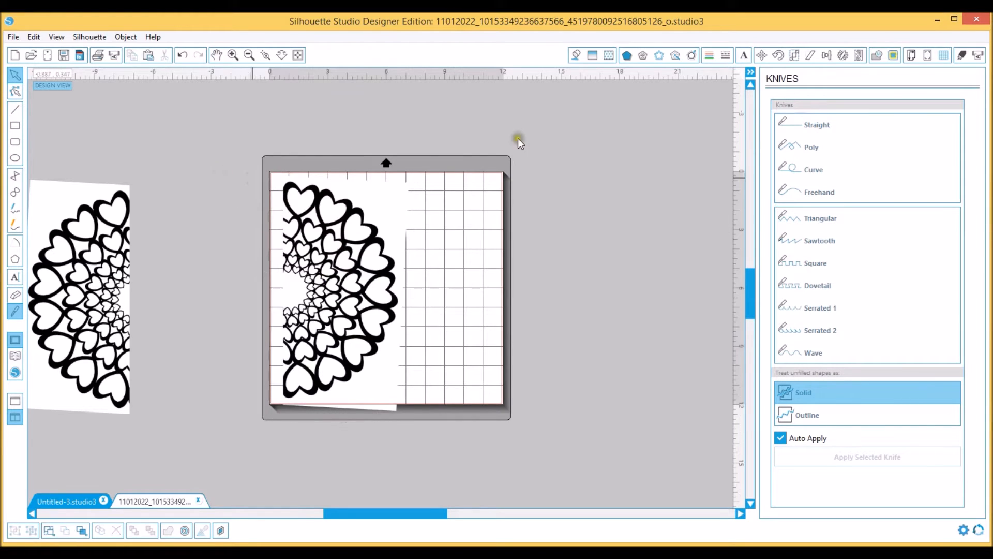
pyautogui.moveTo(366, 269); pyautogui.dragTo(368, 267)
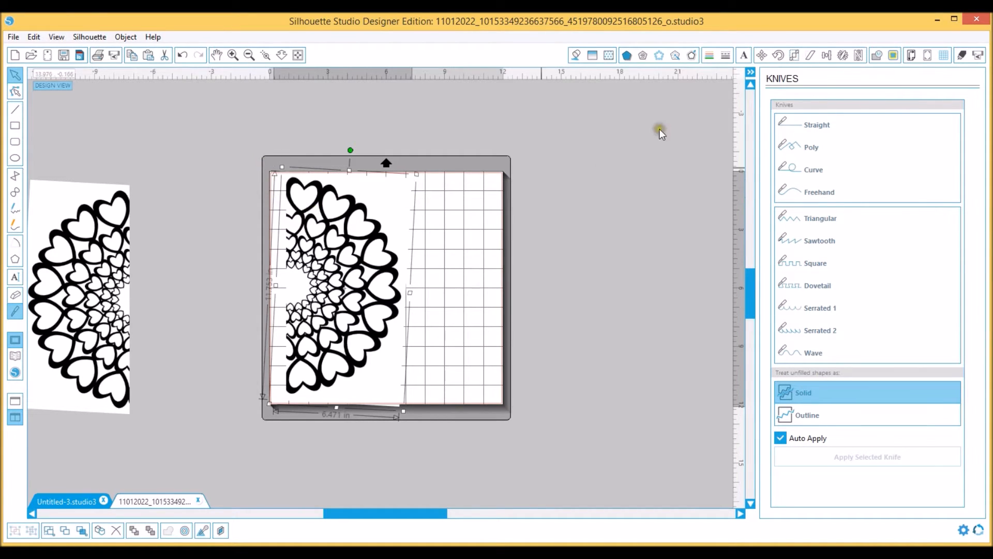
# Trace the half-circle of hearts on the mat with the High Pass Filter turned off, using a trace area around the whole half
pyautogui.click(894, 55)
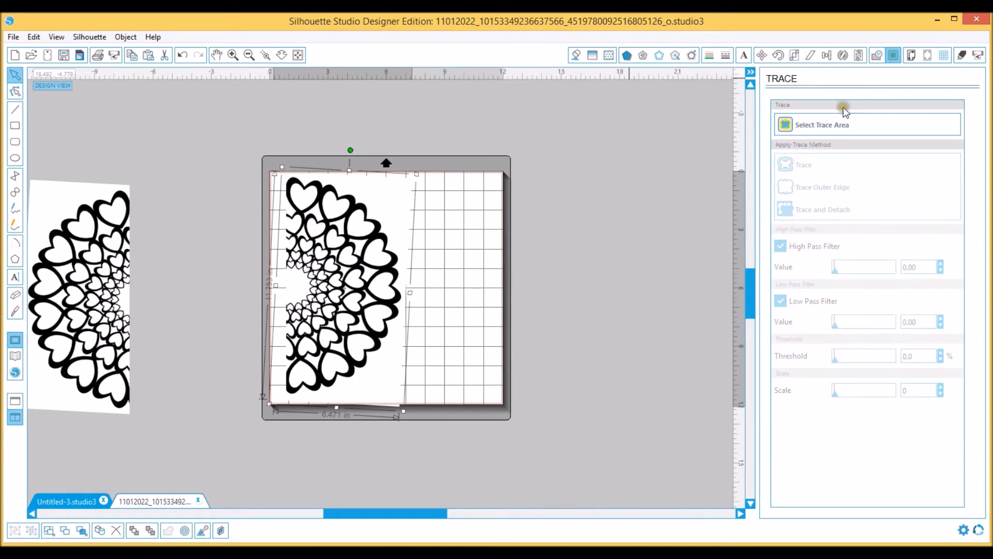
pyautogui.click(787, 124)
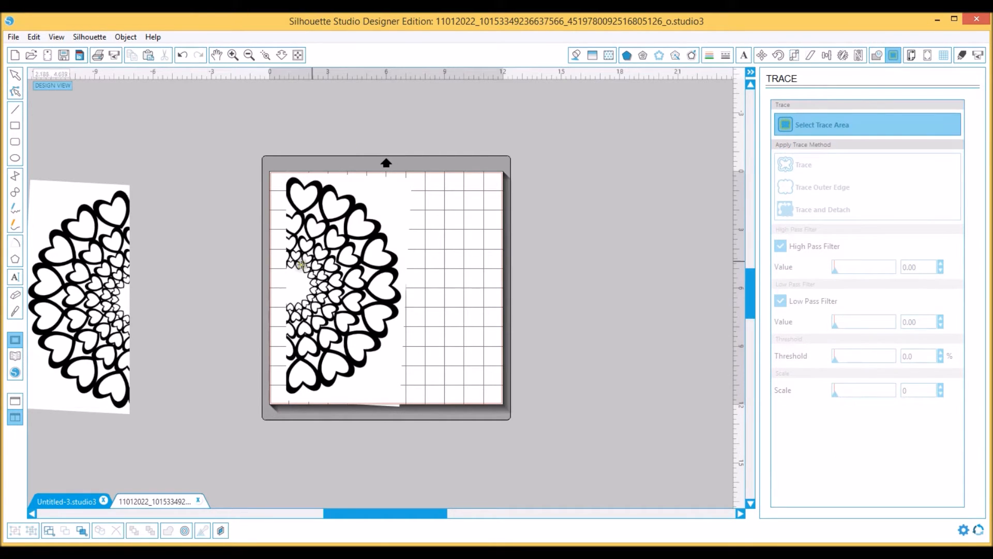
pyautogui.moveTo(238, 113)
pyautogui.mouseDown()
pyautogui.moveTo(321, 313)
pyautogui.moveTo(365, 386)
pyautogui.moveTo(390, 413)
pyautogui.moveTo(452, 443)
pyautogui.moveTo(489, 448)
pyautogui.mouseUp()
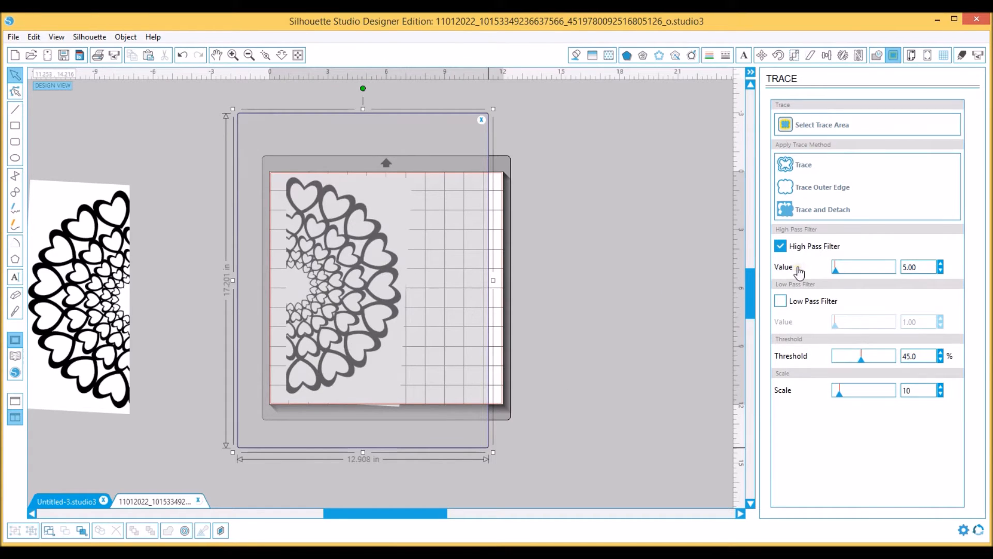
pyautogui.click(781, 247)
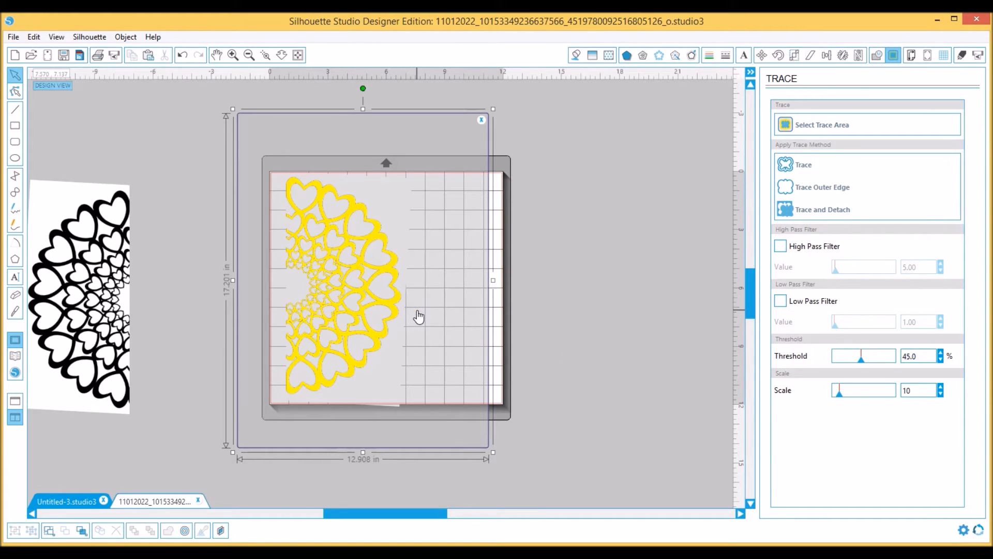
pyautogui.click(797, 164)
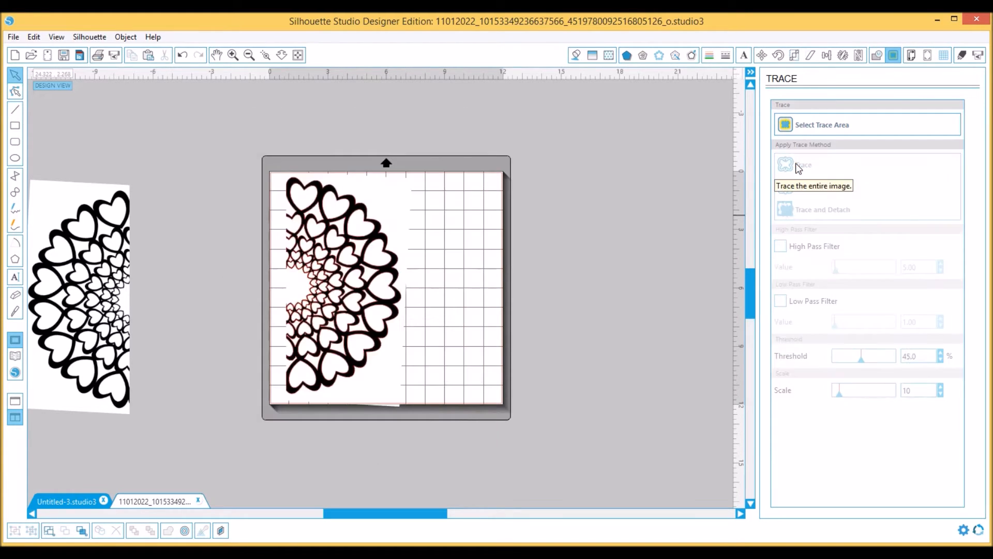
# Move the original half-heart image off its traced outline to the empty area right of the mat
pyautogui.moveTo(404, 210)
pyautogui.mouseDown()
pyautogui.moveTo(561, 212)
pyautogui.moveTo(630, 197)
pyautogui.mouseUp()
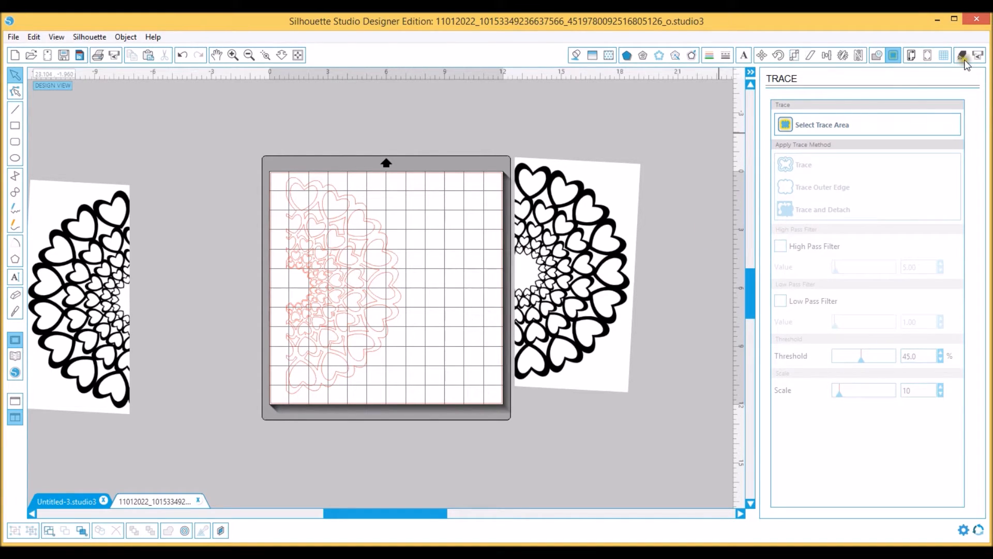
pyautogui.moveTo(562, 325); pyautogui.dragTo(584, 318)
pyautogui.click(251, 309)
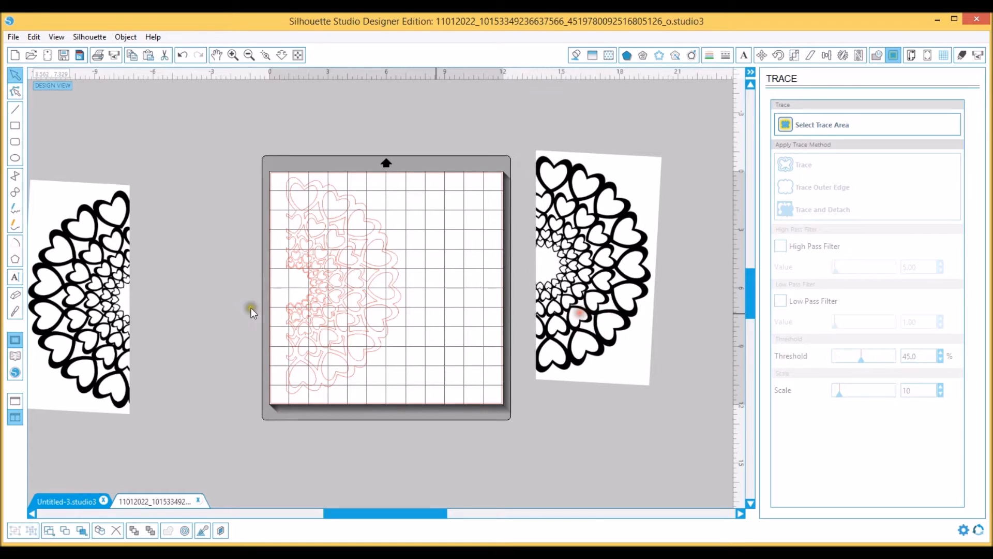
# Display the cut lines in the cut settings and examine the traced hearts up close, especially the small ones near the center
pyautogui.click(963, 56)
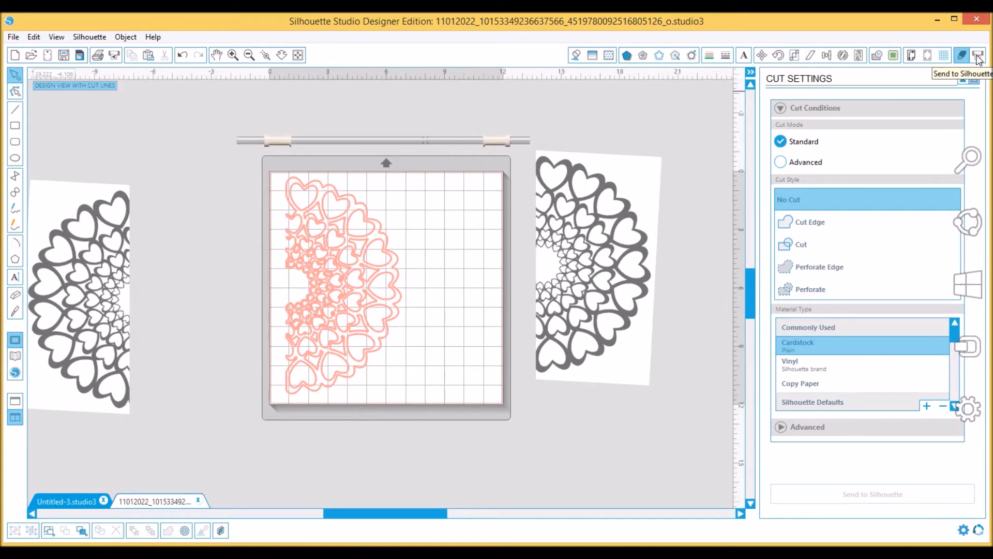
pyautogui.click(232, 57)
pyautogui.click(233, 56)
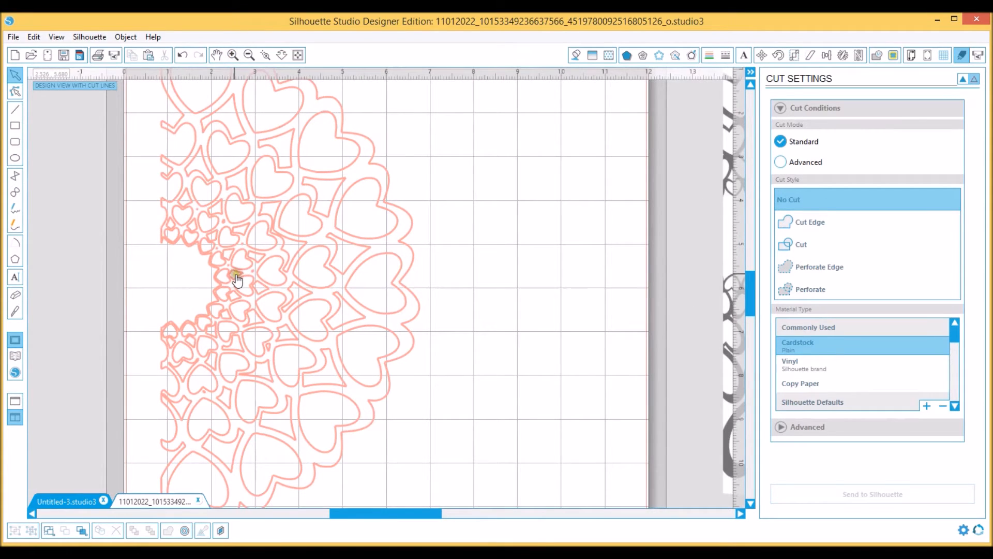
pyautogui.click(251, 54)
pyautogui.click(253, 51)
pyautogui.click(252, 51)
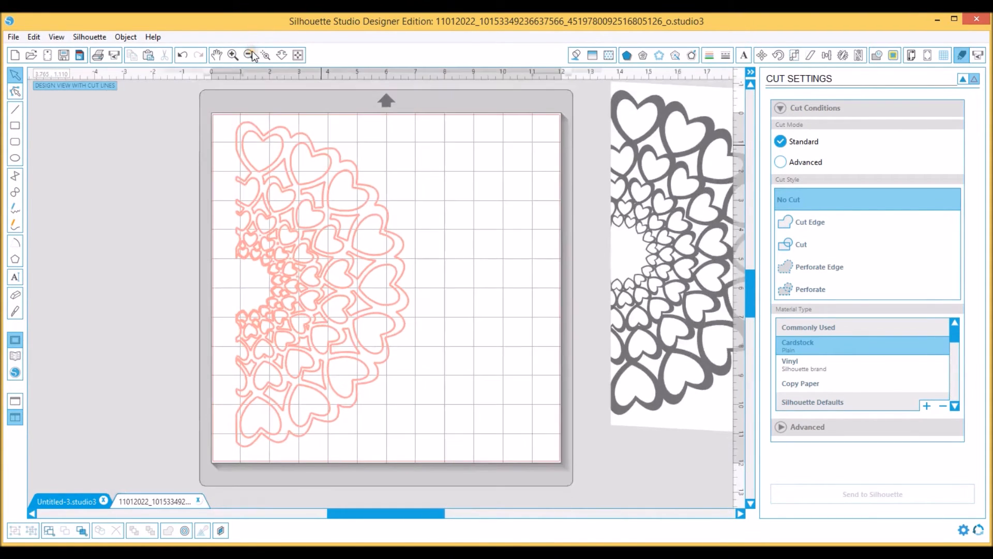
pyautogui.click(252, 50)
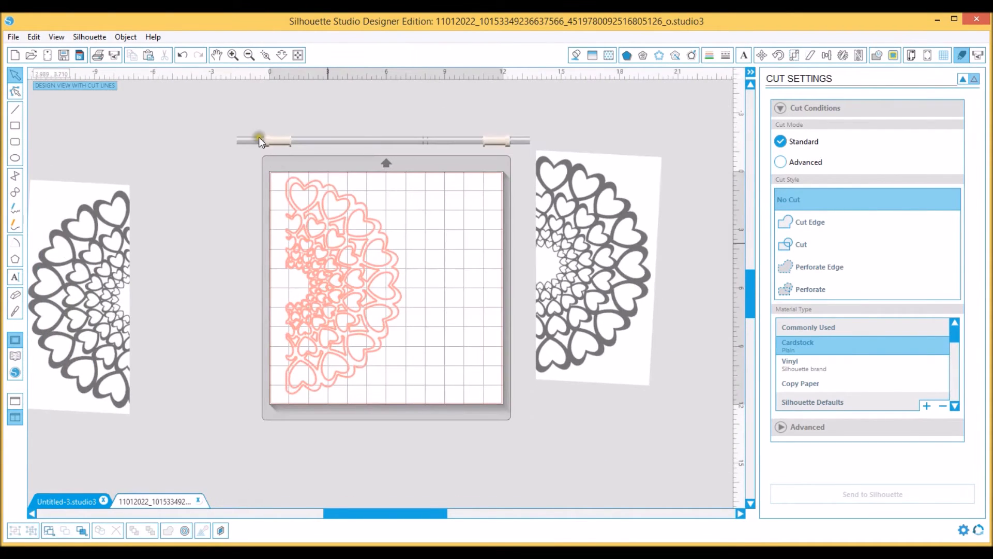
pyautogui.click(231, 55)
pyautogui.click(232, 54)
pyautogui.click(232, 54)
pyautogui.click(232, 54)
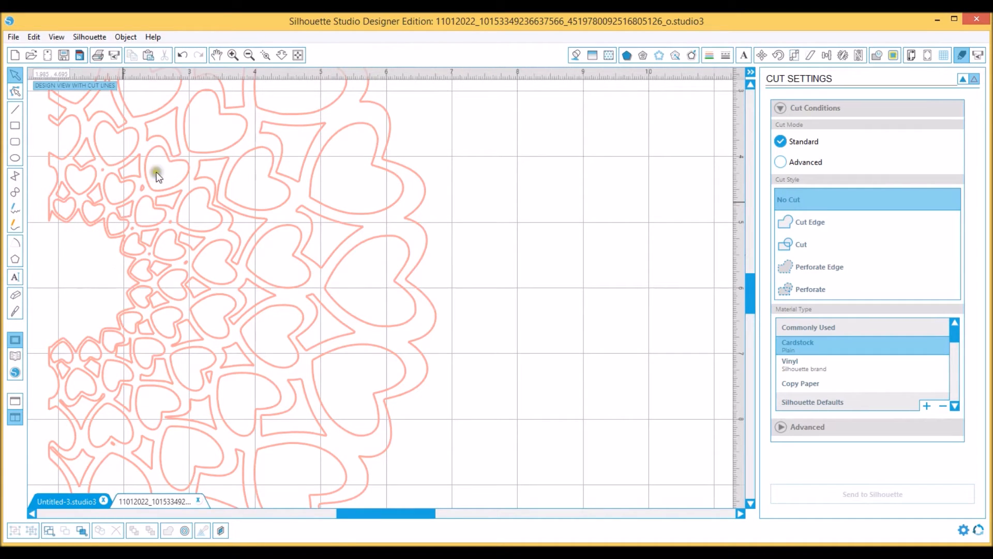
pyautogui.click(248, 55)
pyautogui.click(252, 54)
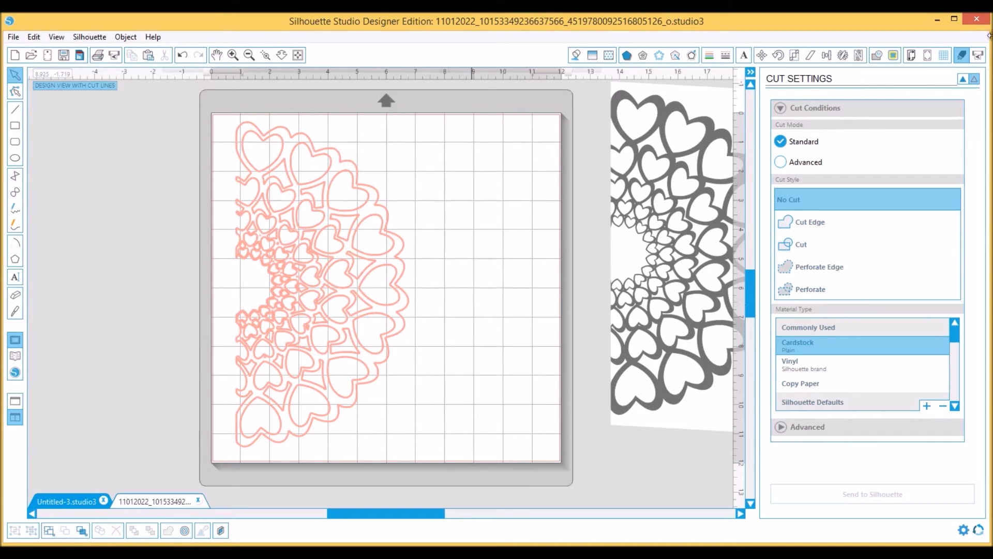
pyautogui.moveTo(979, 60)
# Delete the traced heart outline and both half-heart images beside the mat so the page is empty
pyautogui.click(359, 266)
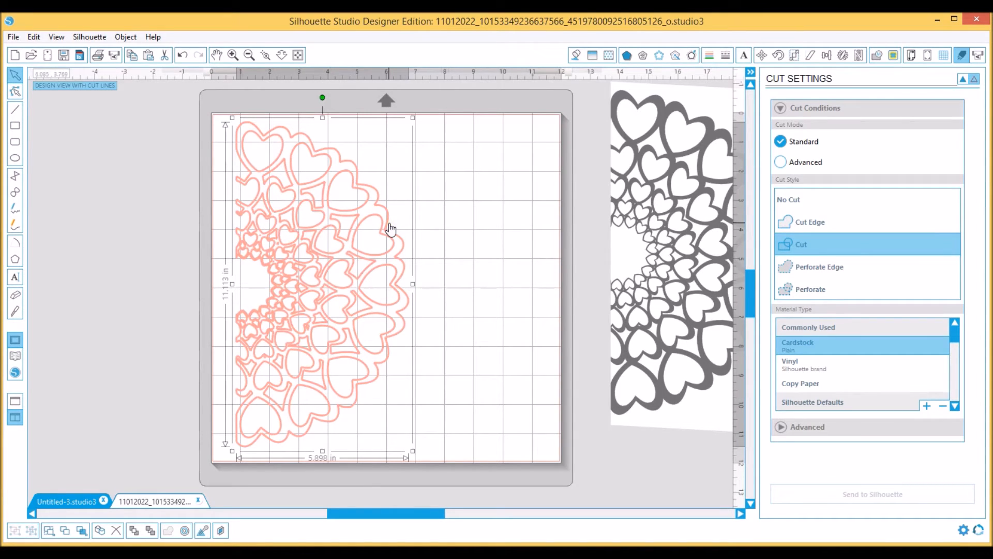
pyautogui.press('Delete')
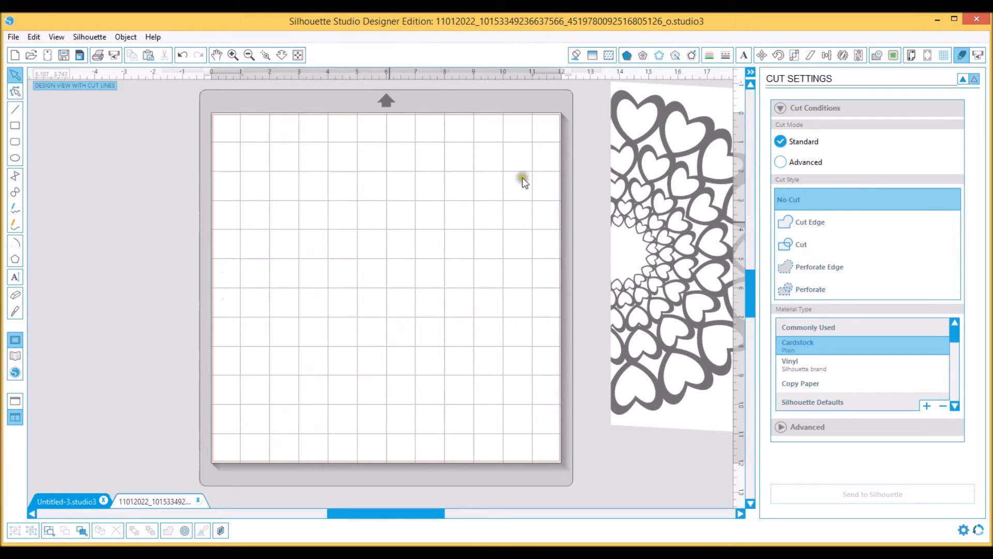
pyautogui.click(659, 120)
pyautogui.press('Delete')
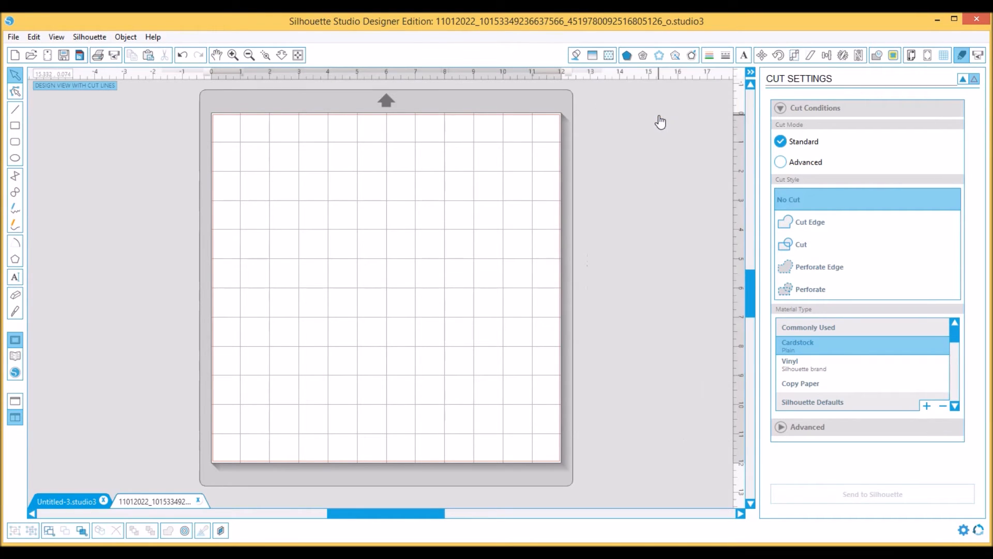
pyautogui.moveTo(332, 513); pyautogui.dragTo(266, 527)
pyautogui.click(205, 310)
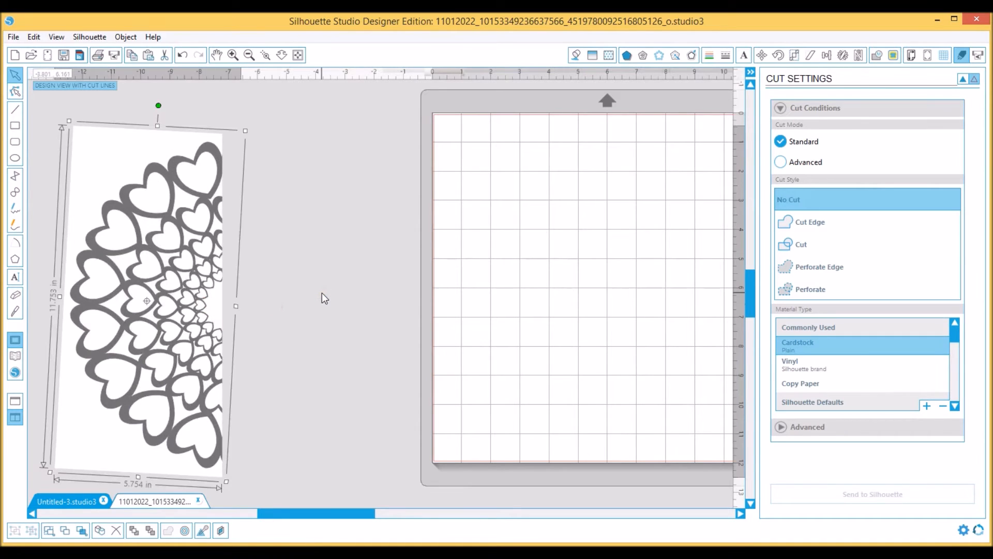
pyautogui.press('Delete')
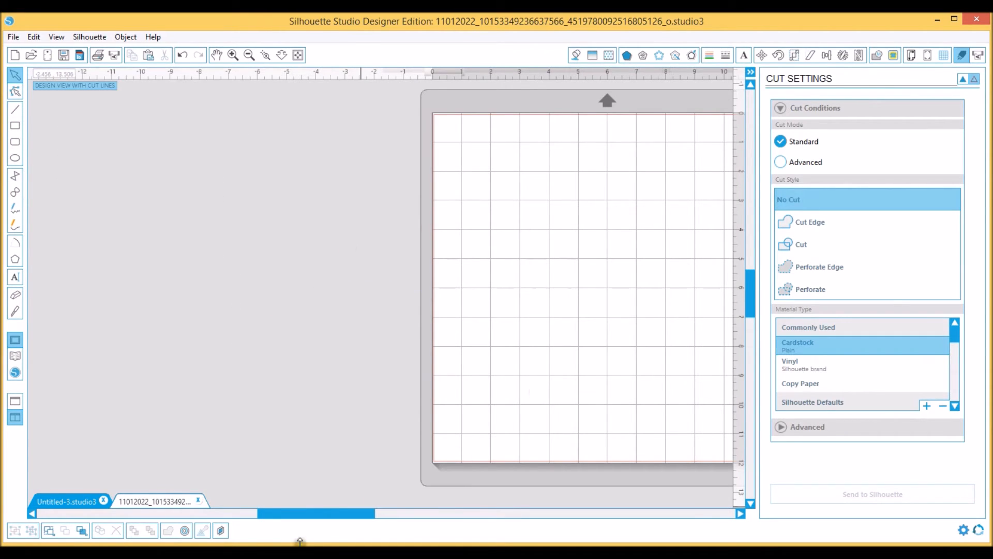
pyautogui.moveTo(319, 516); pyautogui.dragTo(380, 516)
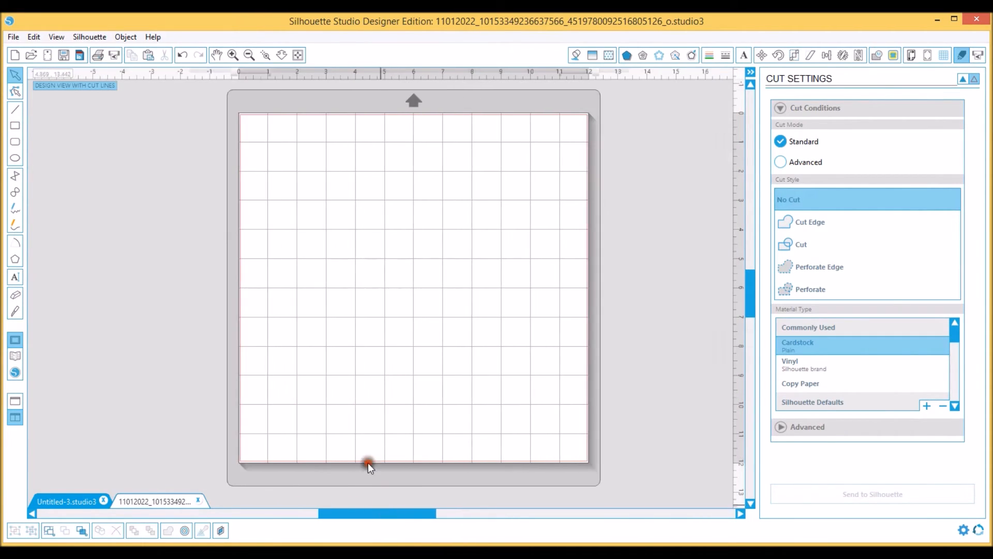
# Open the butterfly cut file "Spread Your Wings 2015_03.jpg" from the The Cut Shoppe folder
pyautogui.click(29, 55)
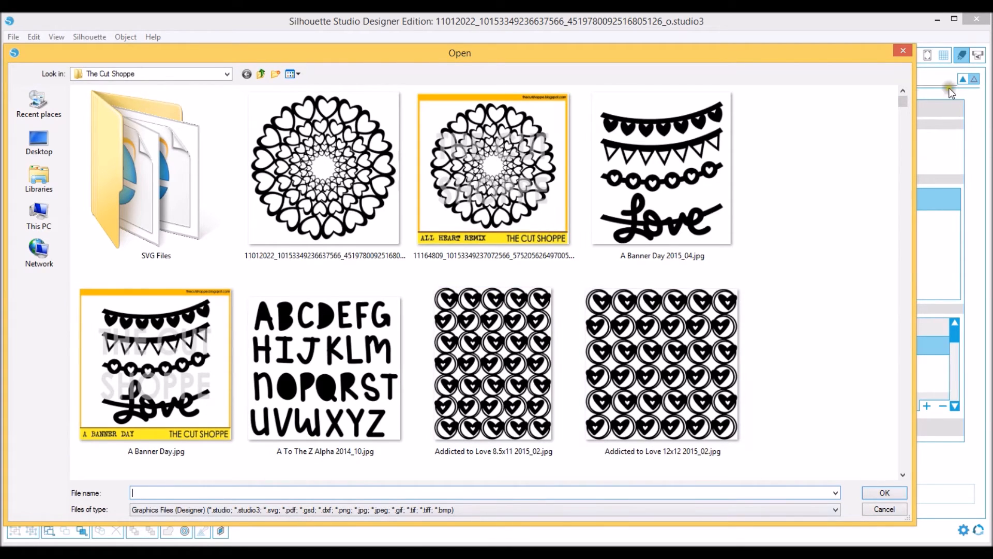
pyautogui.moveTo(907, 98); pyautogui.dragTo(908, 123)
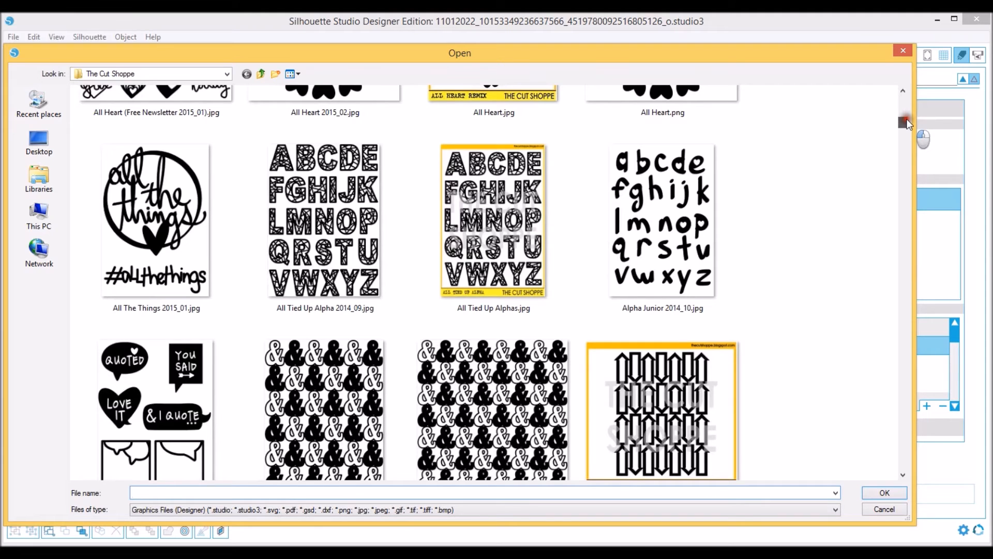
pyautogui.moveTo(906, 123); pyautogui.dragTo(902, 136)
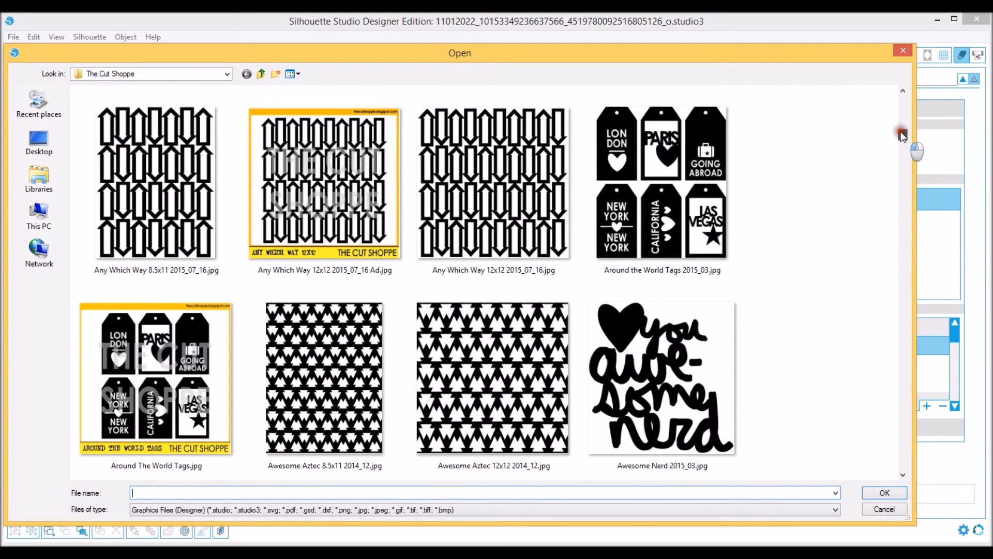
pyautogui.moveTo(902, 136)
pyautogui.mouseDown()
pyautogui.moveTo(893, 196)
pyautogui.moveTo(865, 222)
pyautogui.moveTo(849, 321)
pyautogui.mouseUp()
pyautogui.scroll(-1, 847, 321)
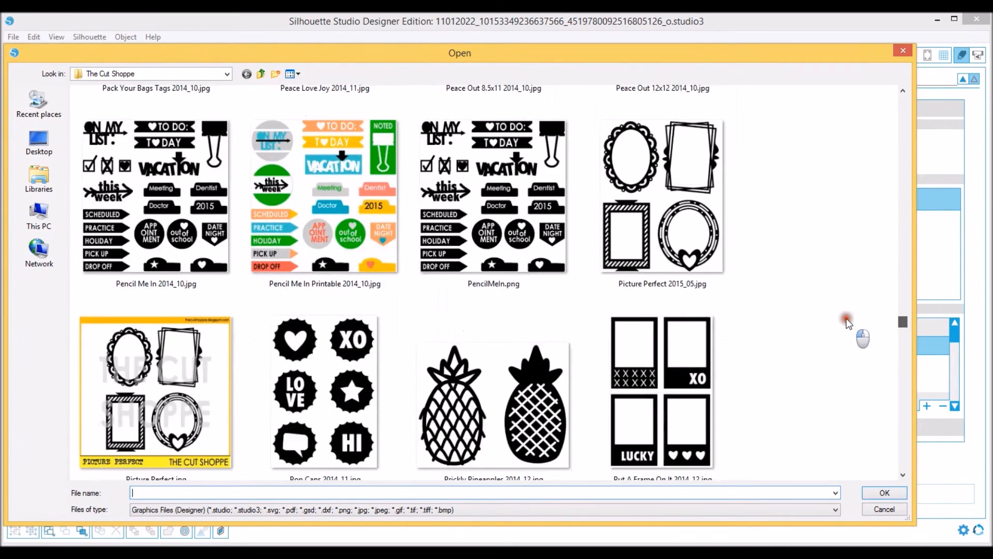
pyautogui.scroll(-2, 846, 319)
pyautogui.scroll(-5, 846, 321)
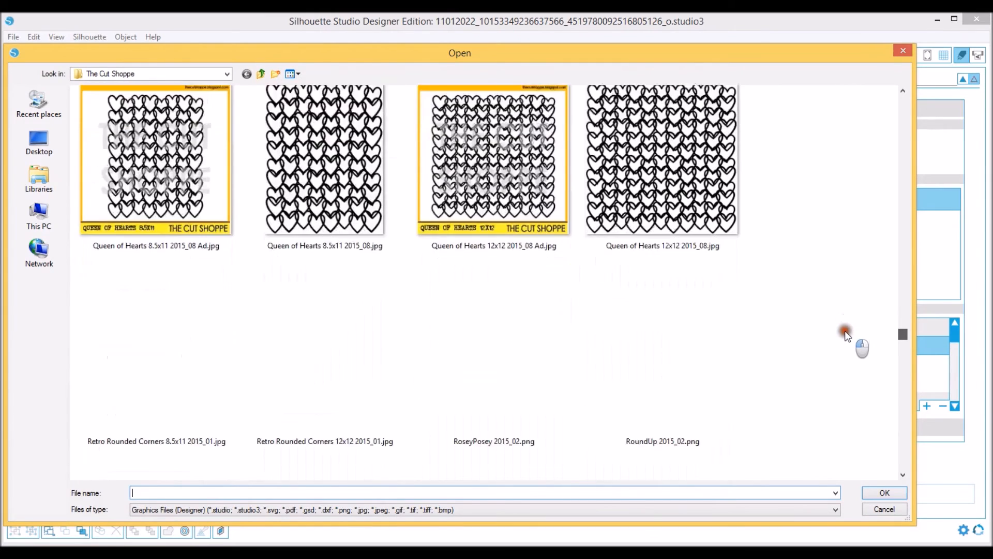
pyautogui.scroll(-5, 845, 335)
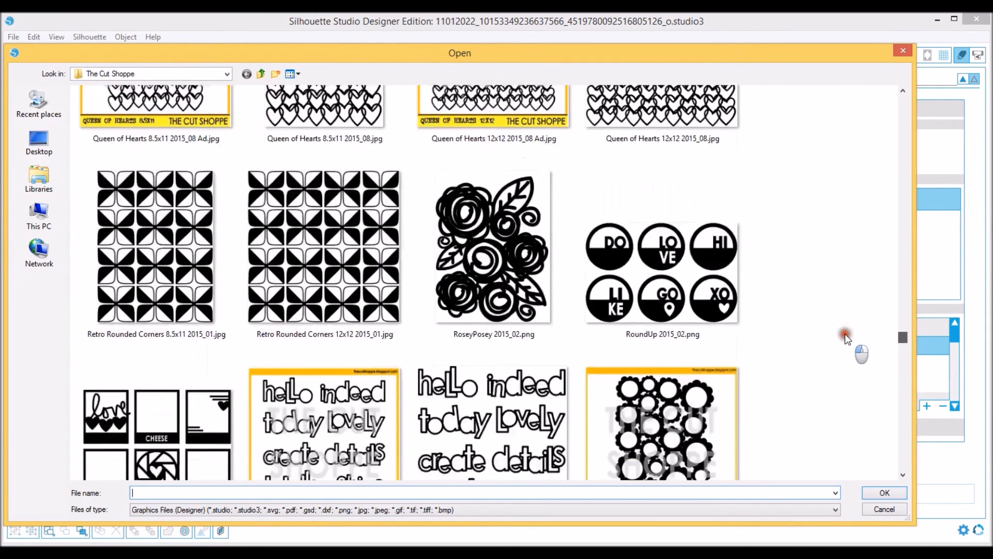
pyautogui.scroll(-9, 845, 342)
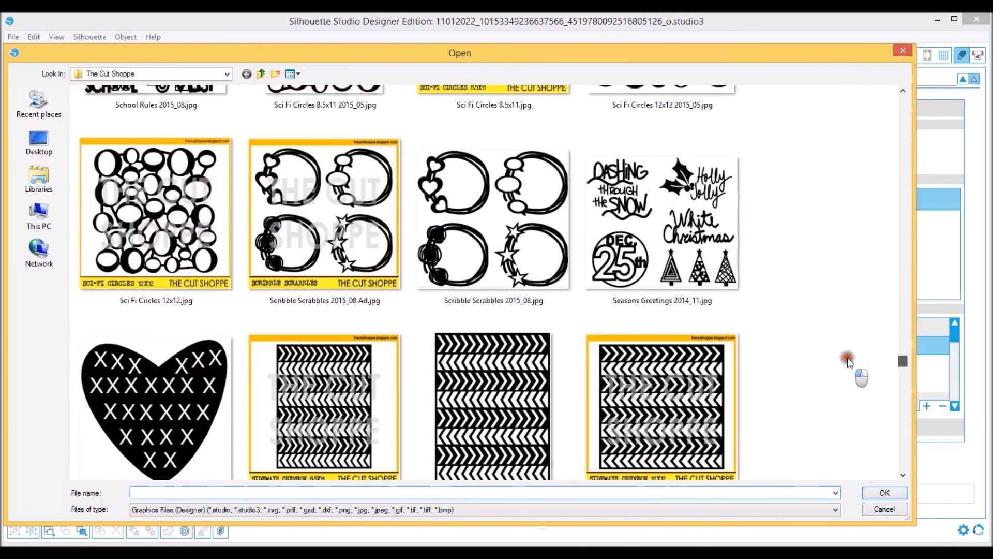
pyautogui.scroll(-4, 847, 362)
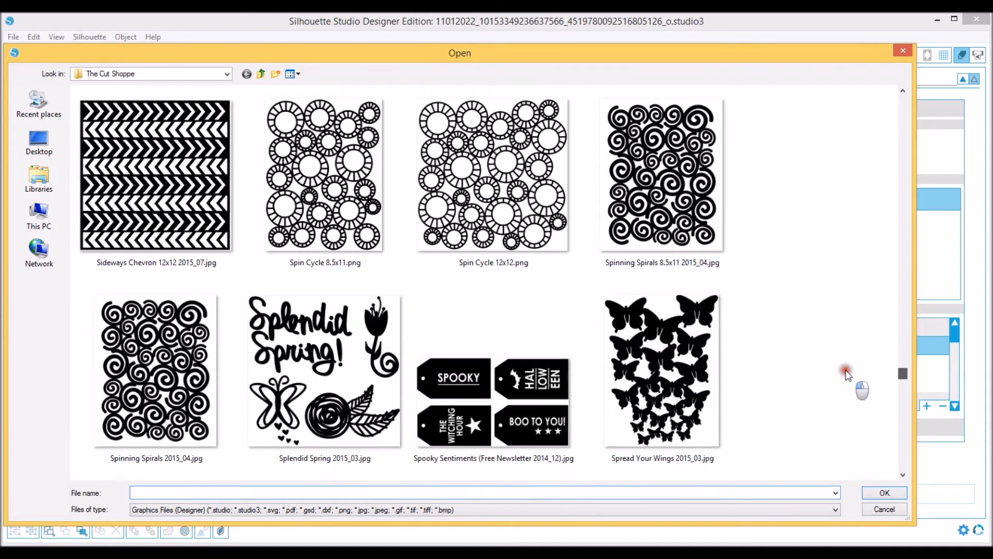
pyautogui.scroll(-3, 846, 373)
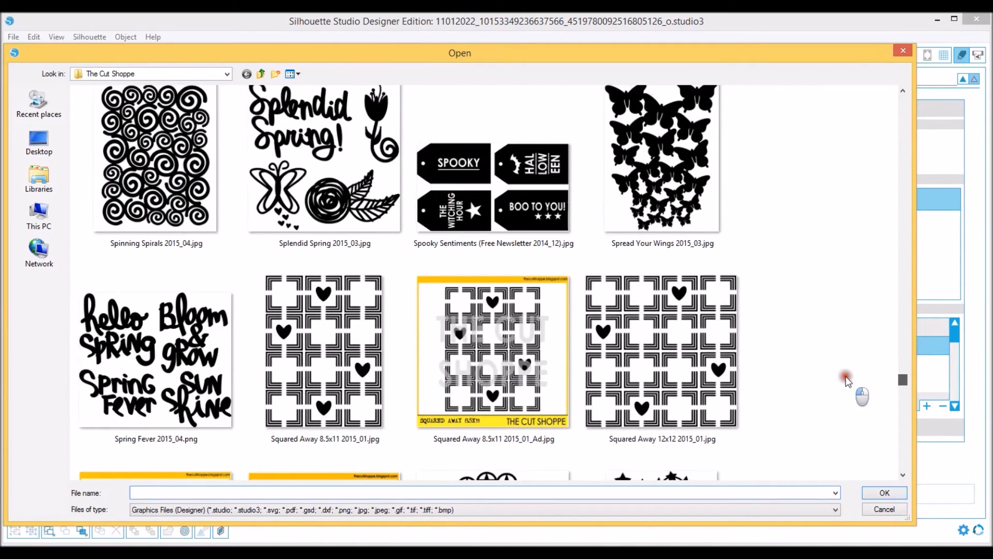
pyautogui.click(688, 162)
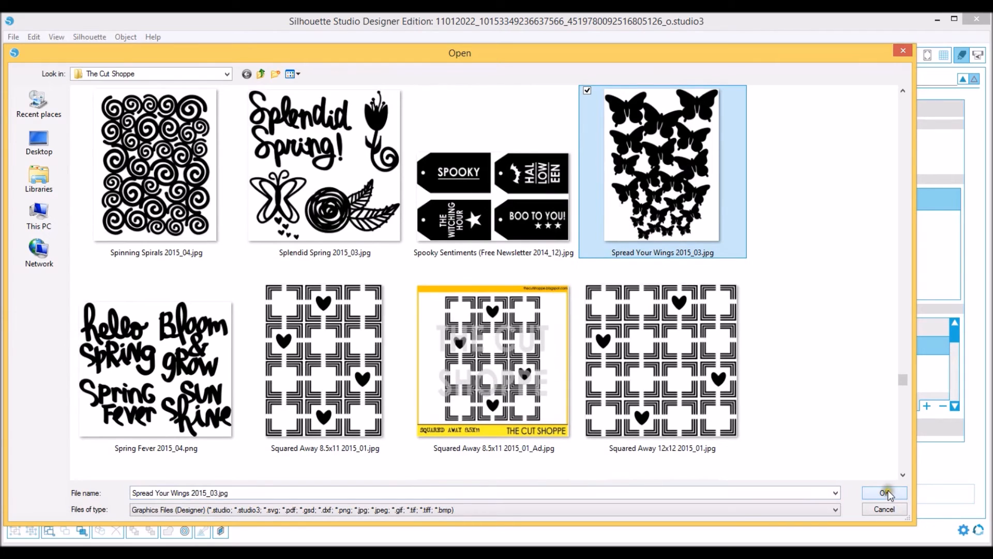
pyautogui.click(886, 492)
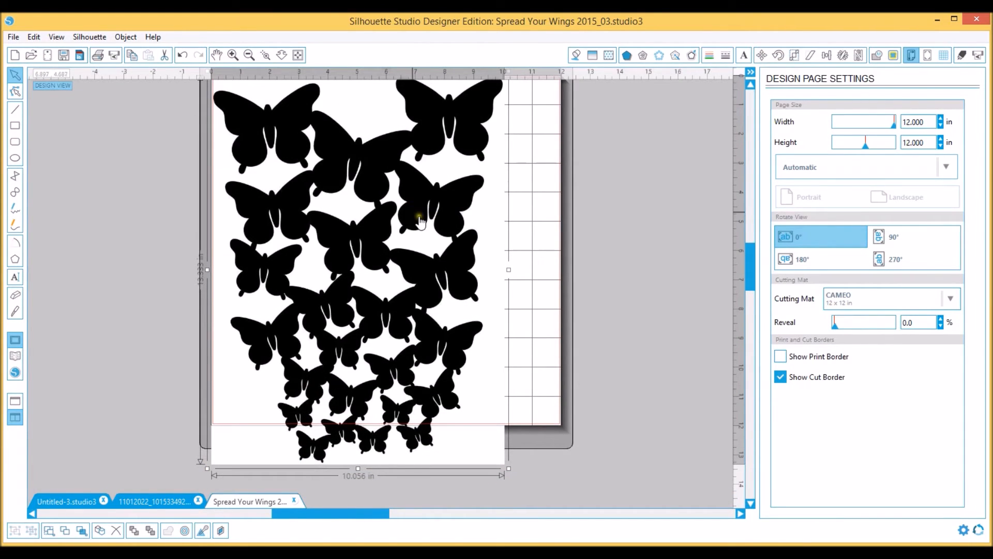
# Move the butterfly image slightly in from the mat's upper-left corner and check whether it can be grouped or ungrouped
pyautogui.scroll(1, 419, 217)
pyautogui.scroll(-2, 421, 221)
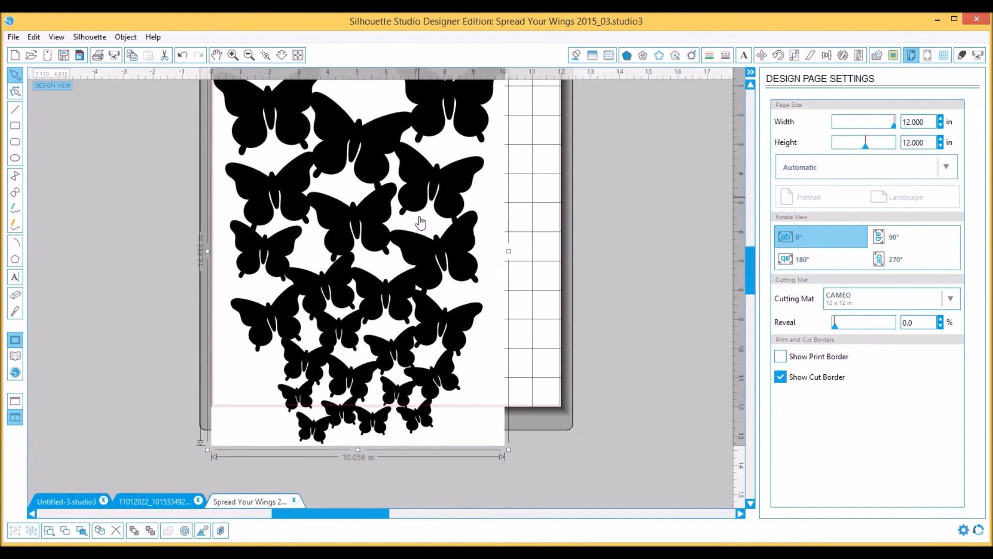
pyautogui.click(329, 208)
pyautogui.click(370, 289)
pyautogui.scroll(2, 377, 250)
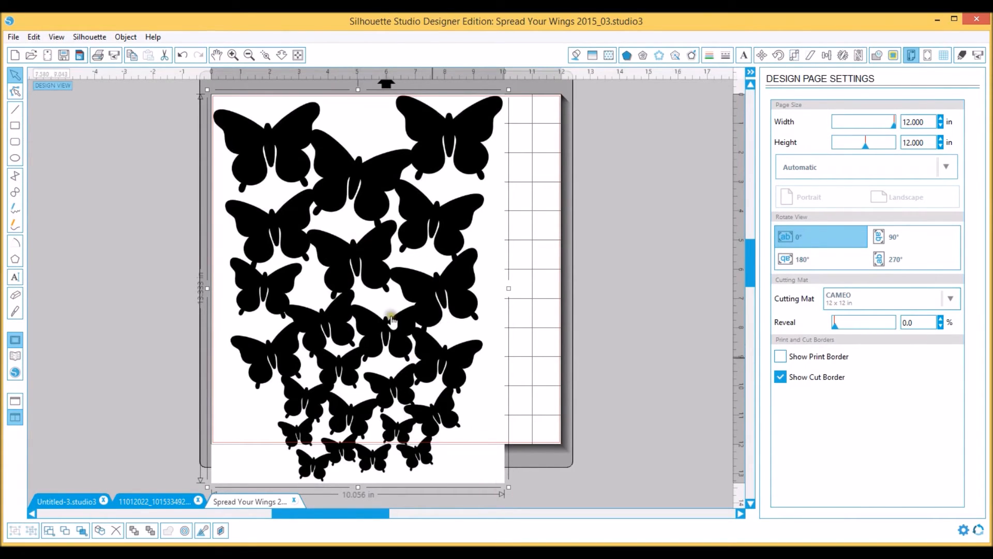
pyautogui.rightClick(362, 250)
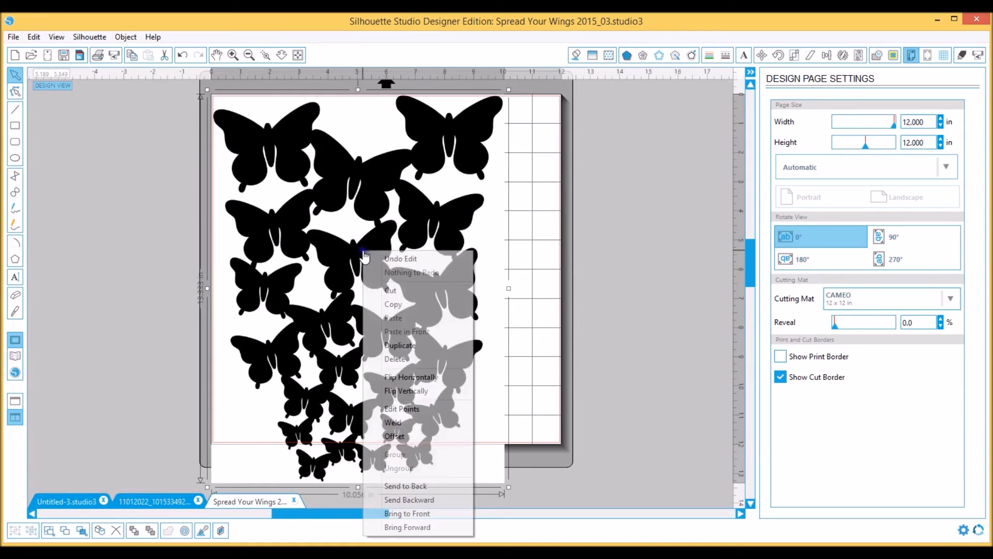
pyautogui.click(288, 223)
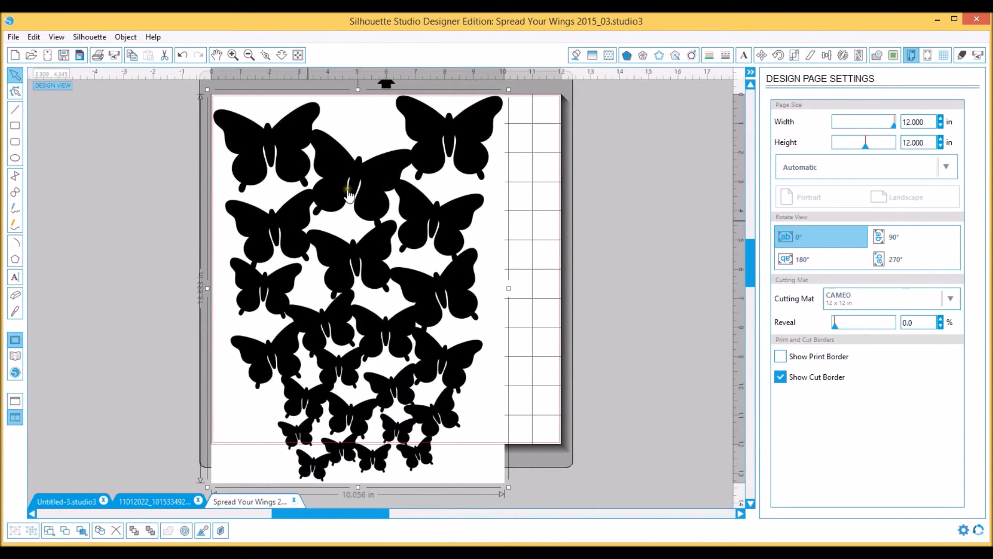
pyautogui.moveTo(354, 180); pyautogui.dragTo(374, 189)
pyautogui.rightClick(369, 185)
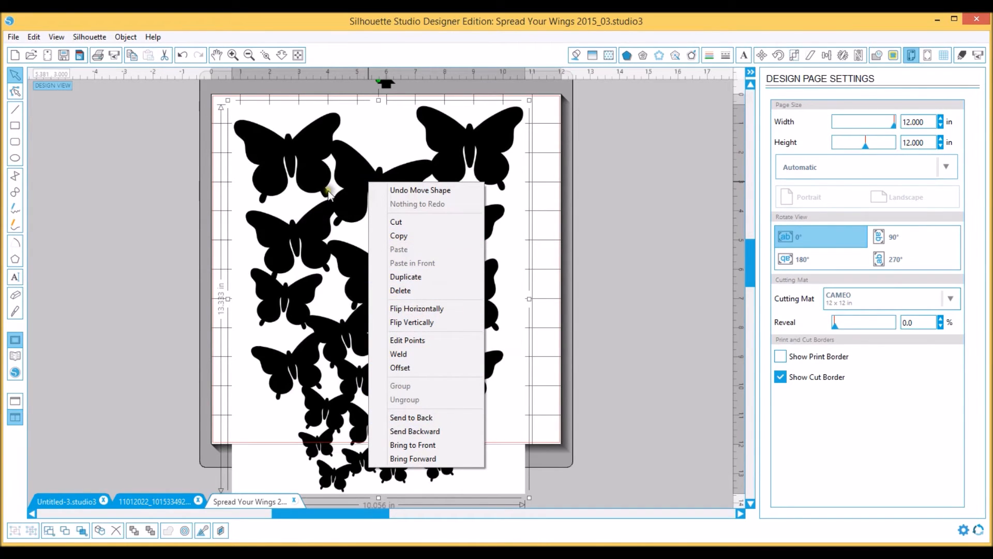
pyautogui.moveTo(302, 167); pyautogui.dragTo(296, 166)
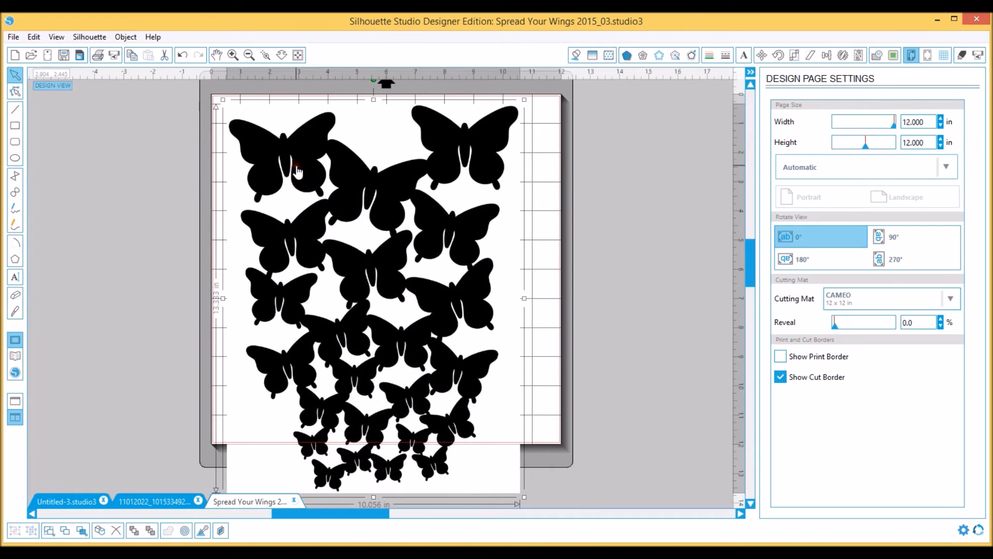
pyautogui.rightClick(298, 171)
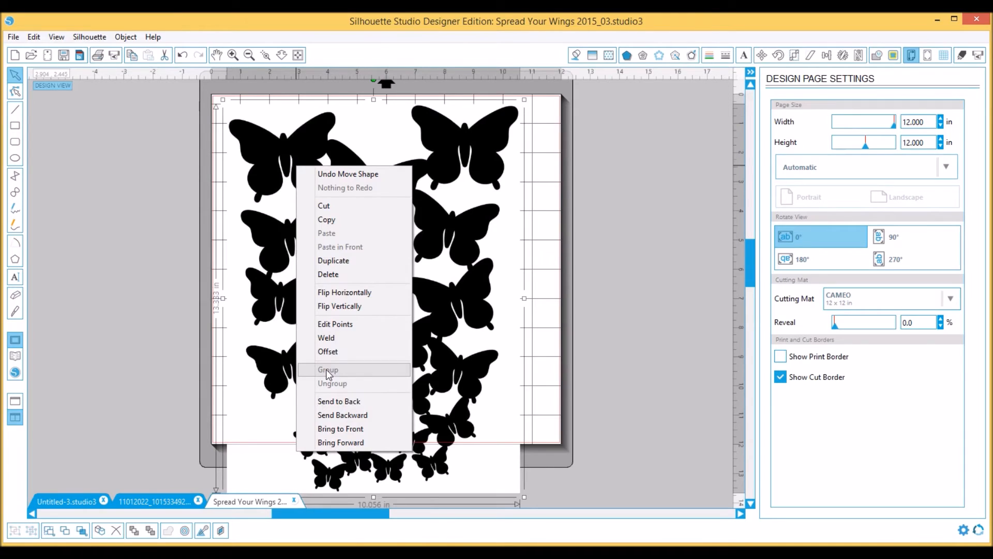
pyautogui.click(254, 212)
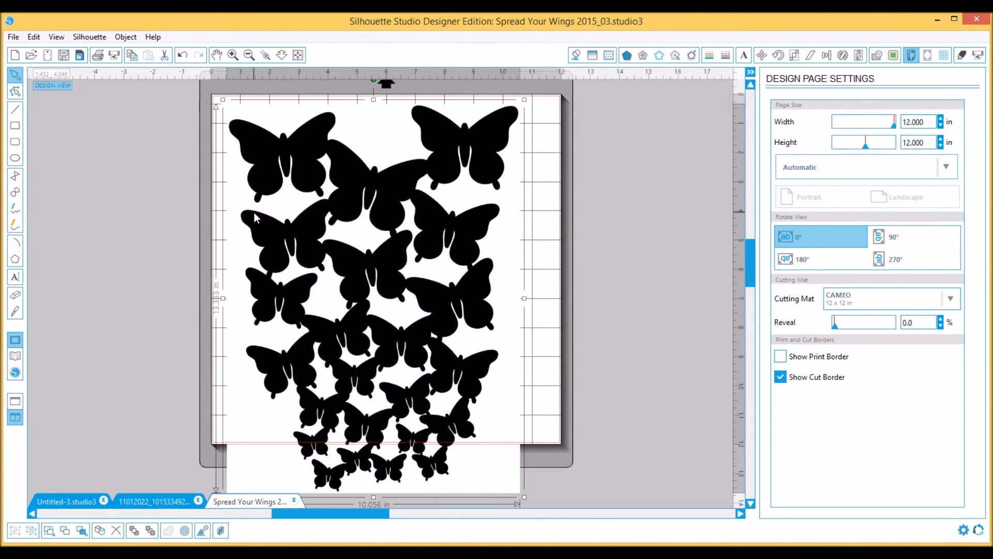
# Slice the butterfly image horizontally with the straight Knife and move the lower piece off the mat to its left
pyautogui.click(16, 312)
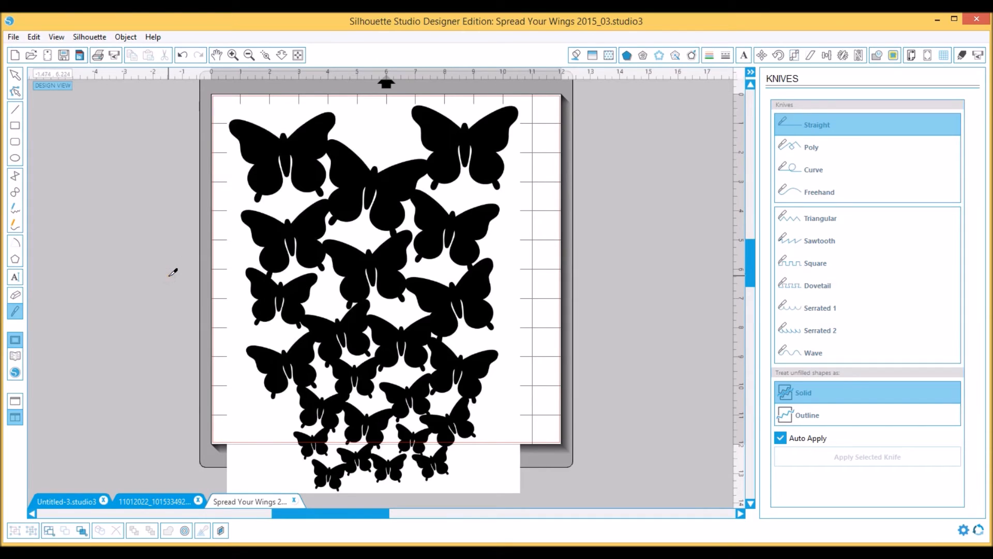
pyautogui.moveTo(171, 274); pyautogui.dragTo(701, 267)
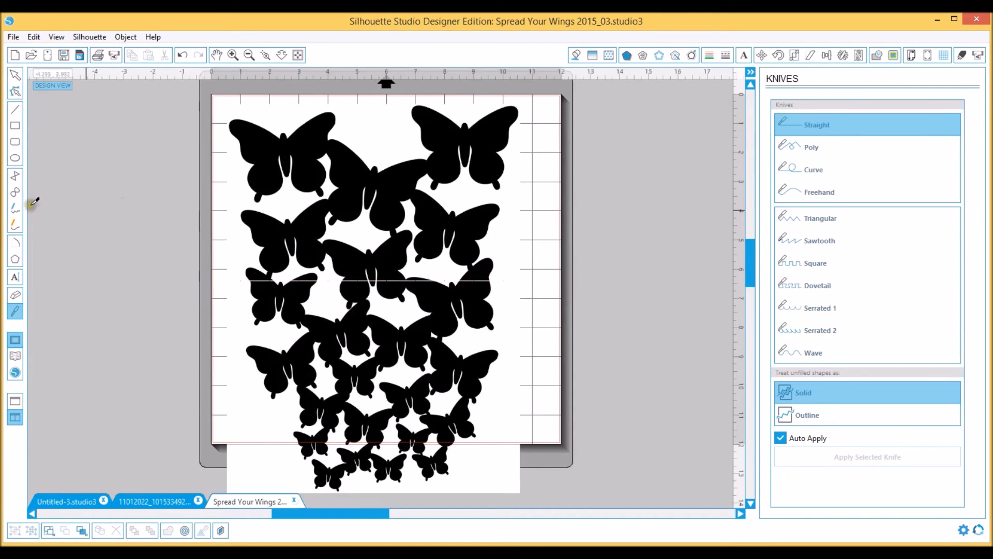
pyautogui.click(15, 76)
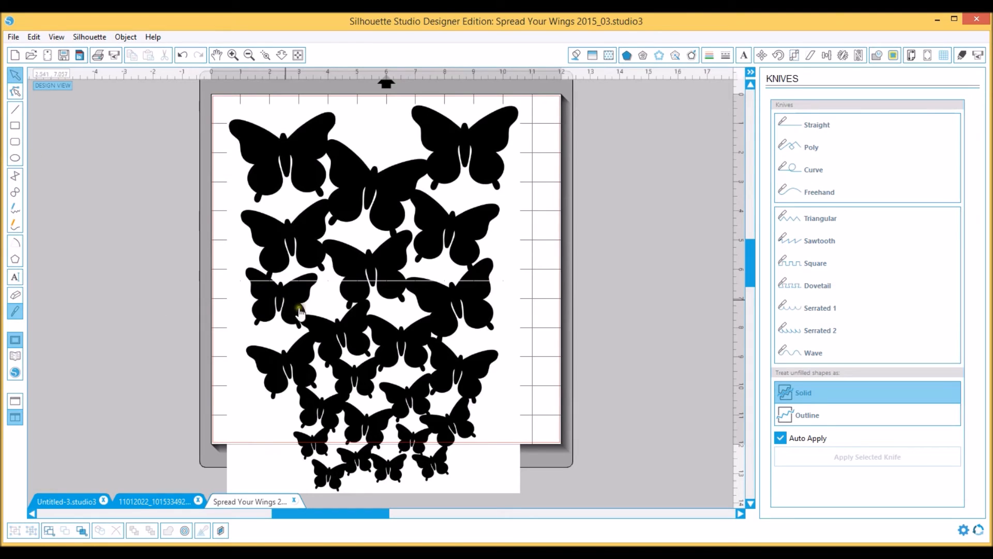
pyautogui.moveTo(412, 339); pyautogui.dragTo(75, 171)
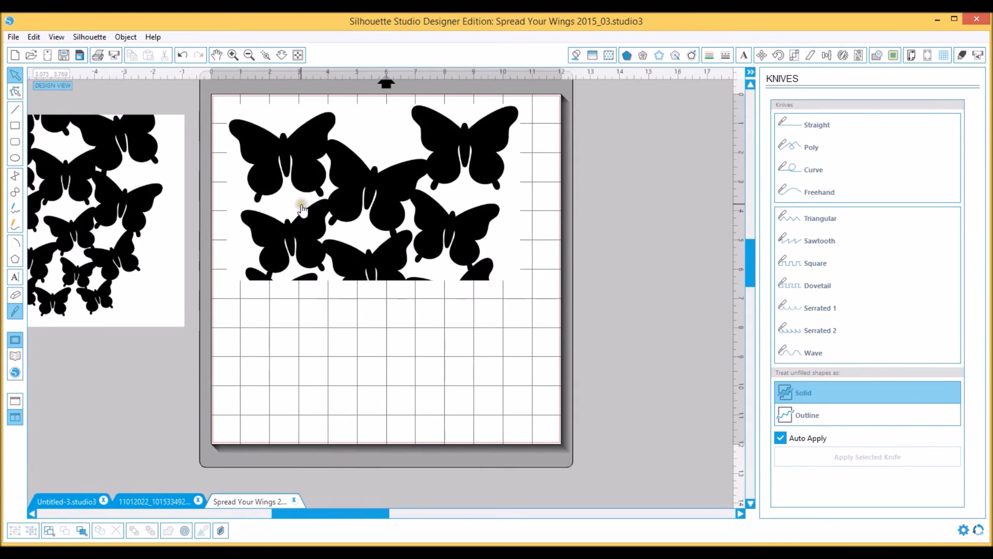
pyautogui.scroll(1, 303, 208)
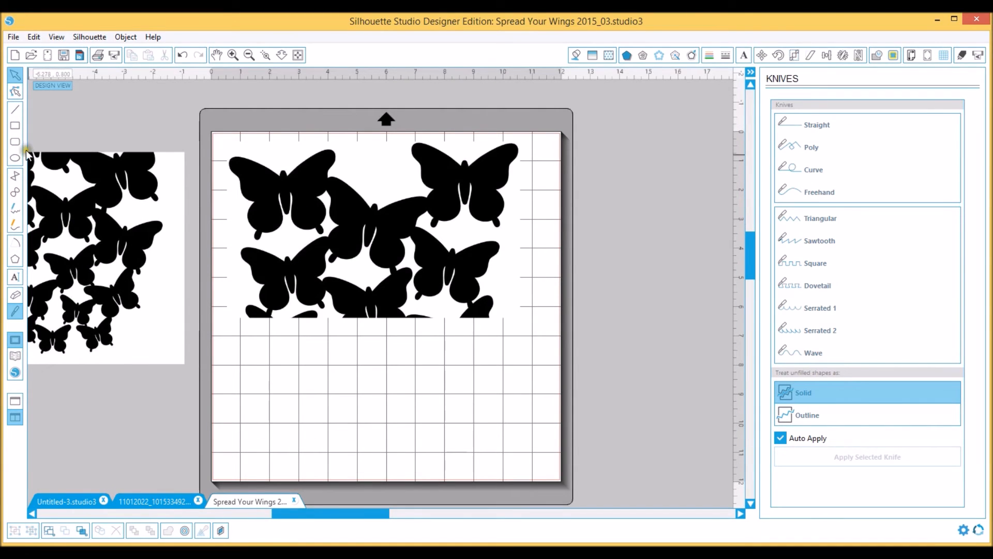
# Slice the remaining upper piece vertically through the right-hand butterflies with the straight Knife and move the cut-off strip right of the mat
pyautogui.click(14, 313)
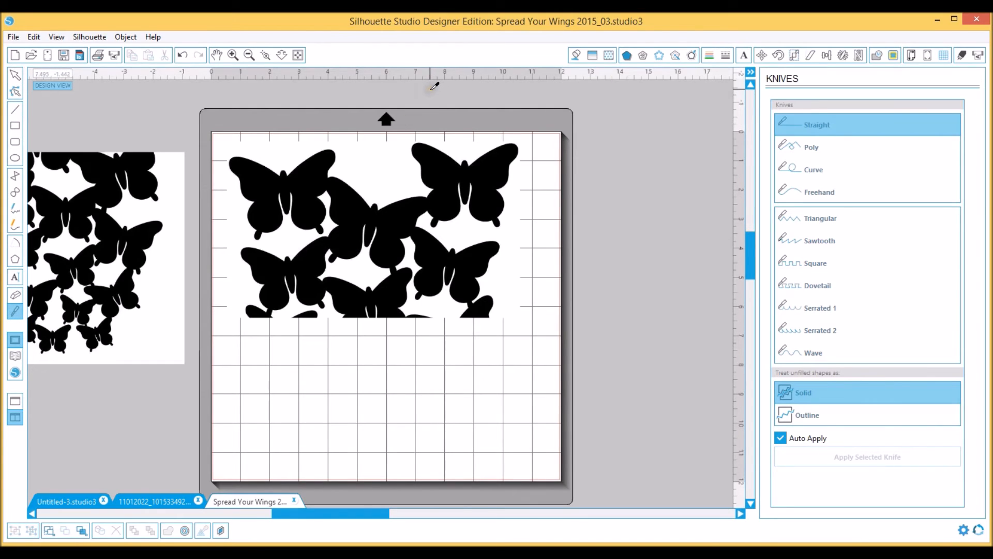
pyautogui.moveTo(428, 88); pyautogui.dragTo(441, 251)
pyautogui.moveTo(439, 96); pyautogui.dragTo(393, 471)
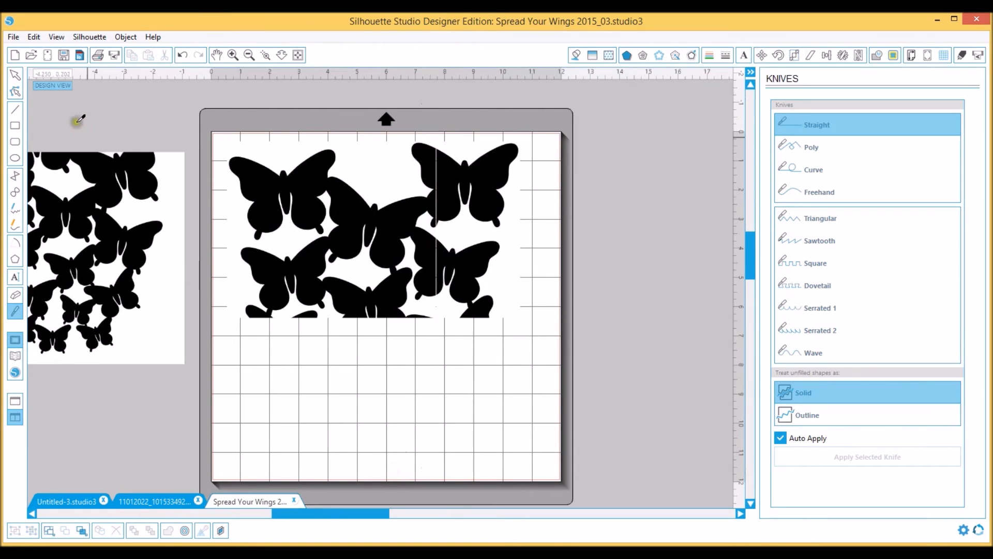
pyautogui.click(15, 76)
pyautogui.moveTo(514, 156); pyautogui.dragTo(651, 186)
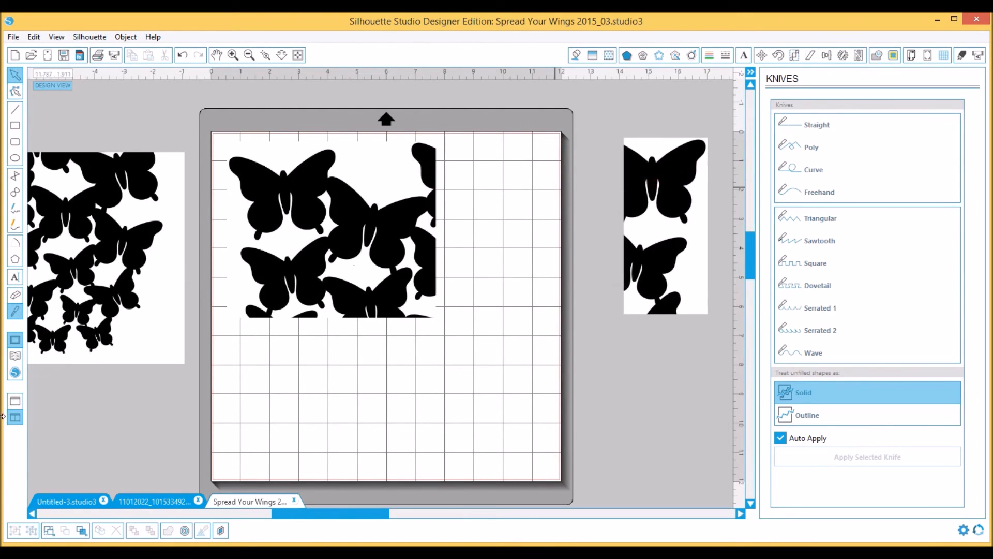
# Erase the partial butterfly at the lower right of the remaining piece with the large round Eraser
pyautogui.click(15, 296)
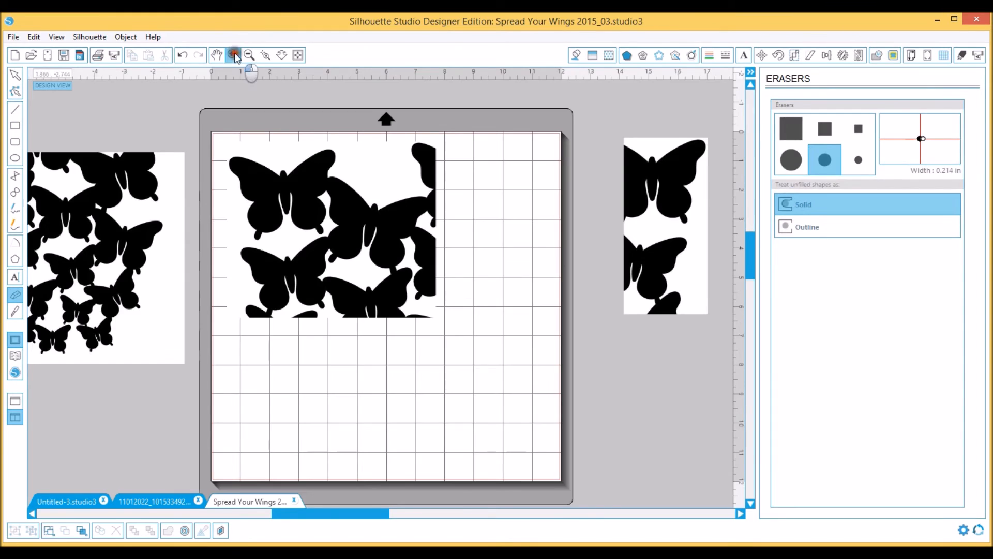
pyautogui.click(234, 55)
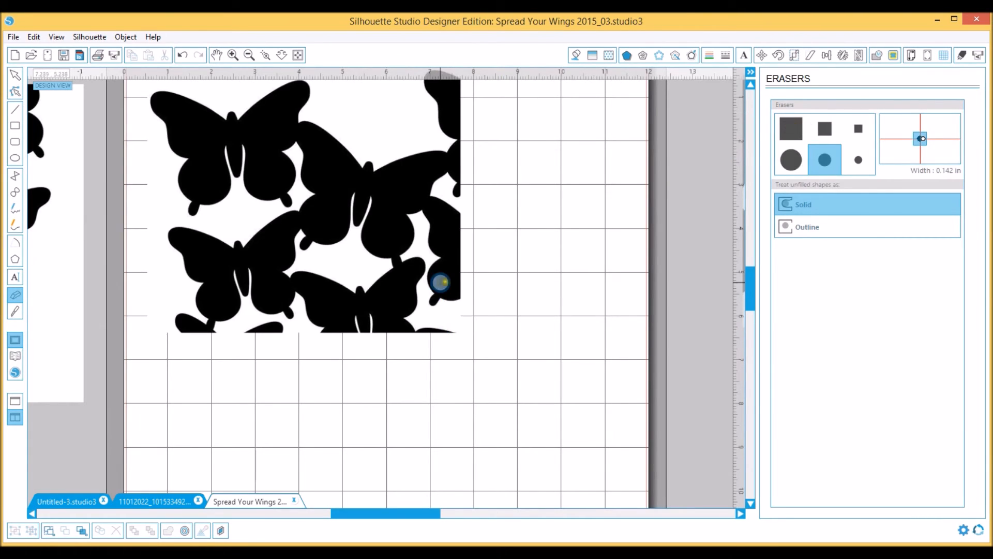
pyautogui.click(793, 160)
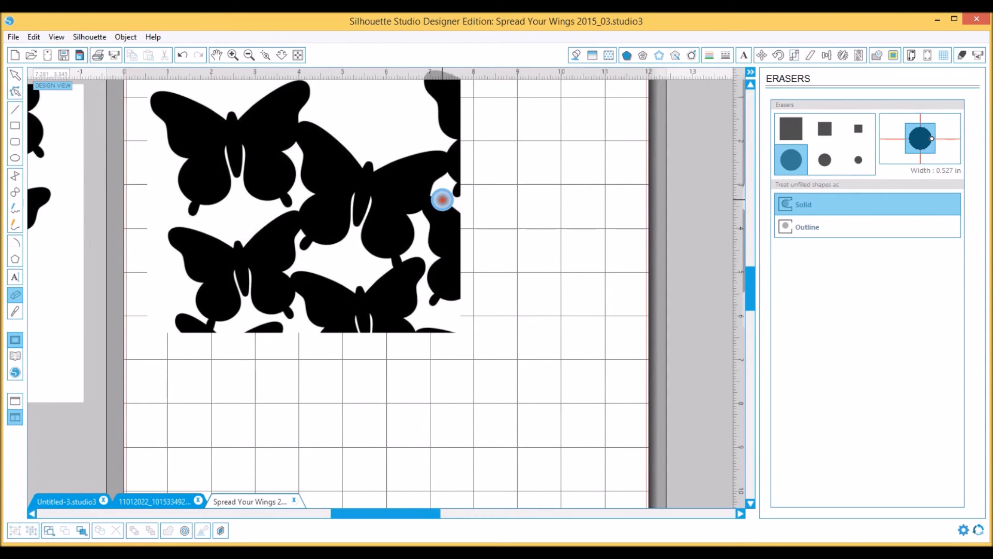
pyautogui.moveTo(442, 202)
pyautogui.mouseDown()
pyautogui.moveTo(445, 257)
pyautogui.moveTo(432, 277)
pyautogui.moveTo(429, 318)
pyautogui.moveTo(443, 277)
pyautogui.mouseUp()
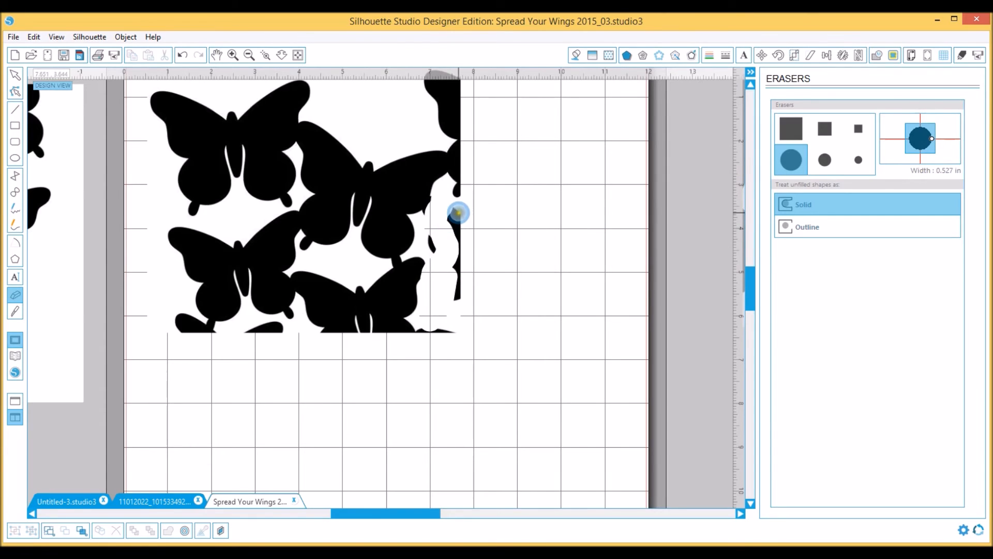
pyautogui.moveTo(457, 219)
pyautogui.mouseDown()
pyautogui.moveTo(460, 263)
pyautogui.moveTo(428, 326)
pyautogui.mouseUp()
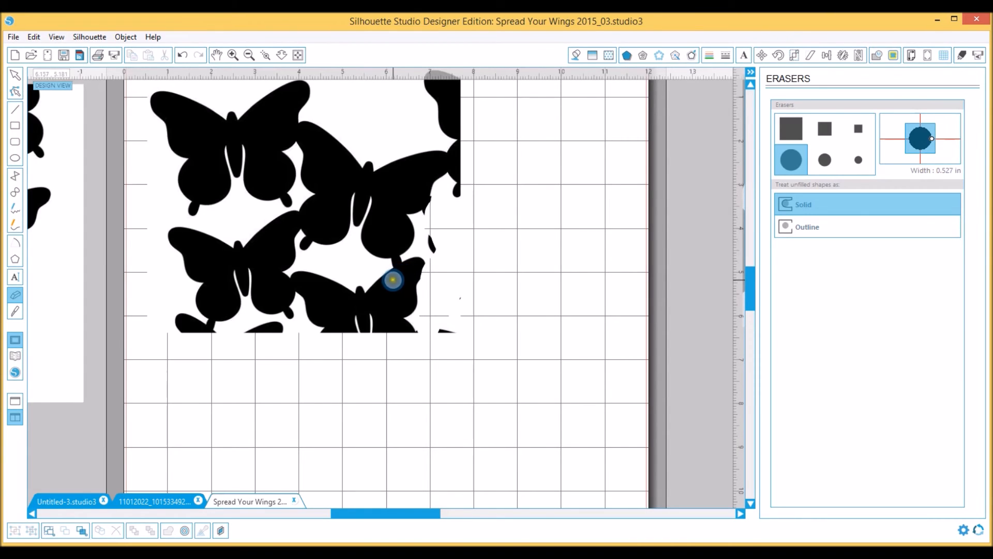
# Erase the partial butterflies along the piece's lower edge and the wing fragment at its upper right, leaving three butterflies
pyautogui.moveTo(393, 280)
pyautogui.mouseDown()
pyautogui.moveTo(434, 238)
pyautogui.moveTo(437, 288)
pyautogui.moveTo(457, 292)
pyautogui.moveTo(448, 328)
pyautogui.moveTo(361, 284)
pyautogui.moveTo(435, 289)
pyautogui.moveTo(399, 322)
pyautogui.moveTo(413, 331)
pyautogui.moveTo(342, 282)
pyautogui.moveTo(304, 275)
pyautogui.moveTo(320, 331)
pyautogui.moveTo(312, 315)
pyautogui.moveTo(335, 293)
pyautogui.moveTo(333, 335)
pyautogui.moveTo(356, 314)
pyautogui.moveTo(357, 330)
pyautogui.moveTo(389, 329)
pyautogui.mouseUp()
pyautogui.moveTo(246, 352)
pyautogui.mouseDown()
pyautogui.moveTo(254, 329)
pyautogui.moveTo(279, 330)
pyautogui.mouseUp()
pyautogui.moveTo(172, 325)
pyautogui.mouseDown()
pyautogui.moveTo(192, 326)
pyautogui.moveTo(202, 348)
pyautogui.mouseUp()
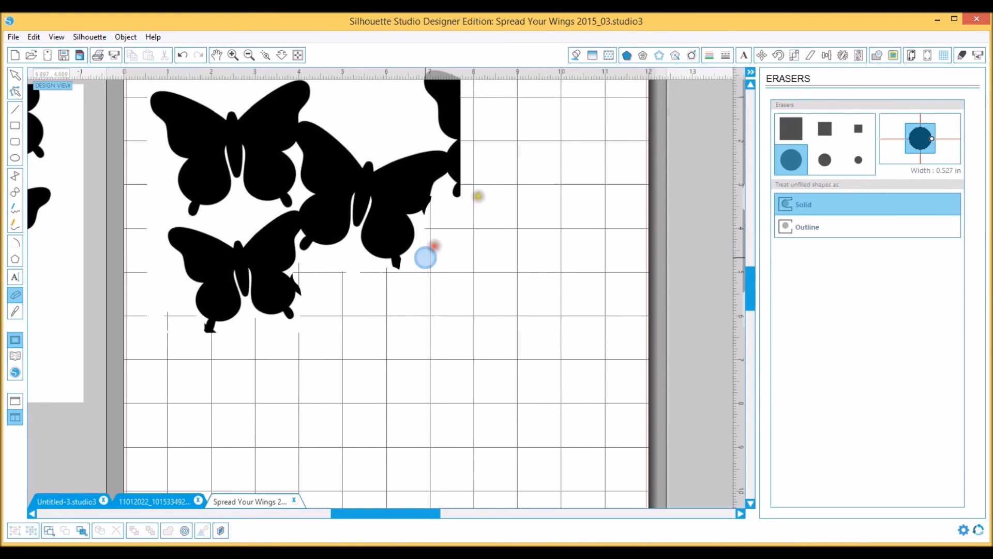
pyautogui.scroll(1, 563, 146)
pyautogui.moveTo(422, 107)
pyautogui.mouseDown()
pyautogui.moveTo(424, 94)
pyautogui.moveTo(452, 100)
pyautogui.moveTo(439, 98)
pyautogui.moveTo(431, 114)
pyautogui.moveTo(444, 138)
pyautogui.moveTo(453, 119)
pyautogui.moveTo(464, 137)
pyautogui.moveTo(459, 213)
pyautogui.mouseUp()
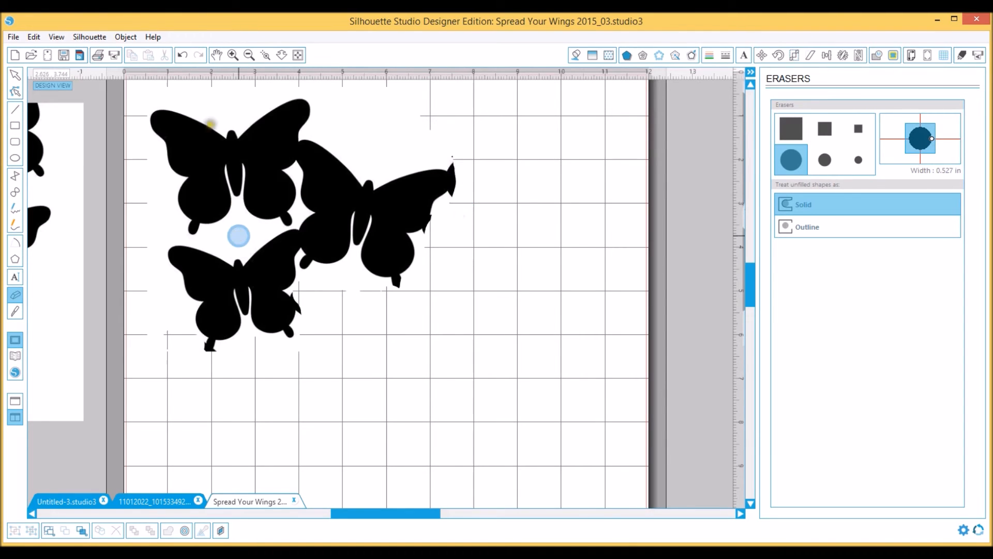
# Erase the leftover stub under the middle butterfly's lower right wing with the medium round Eraser
pyautogui.click(234, 55)
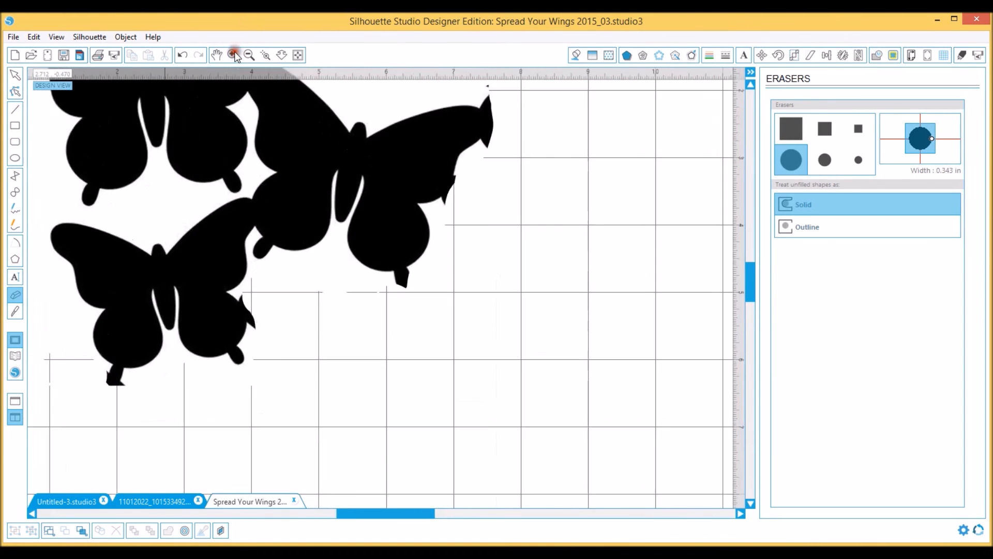
pyautogui.click(234, 55)
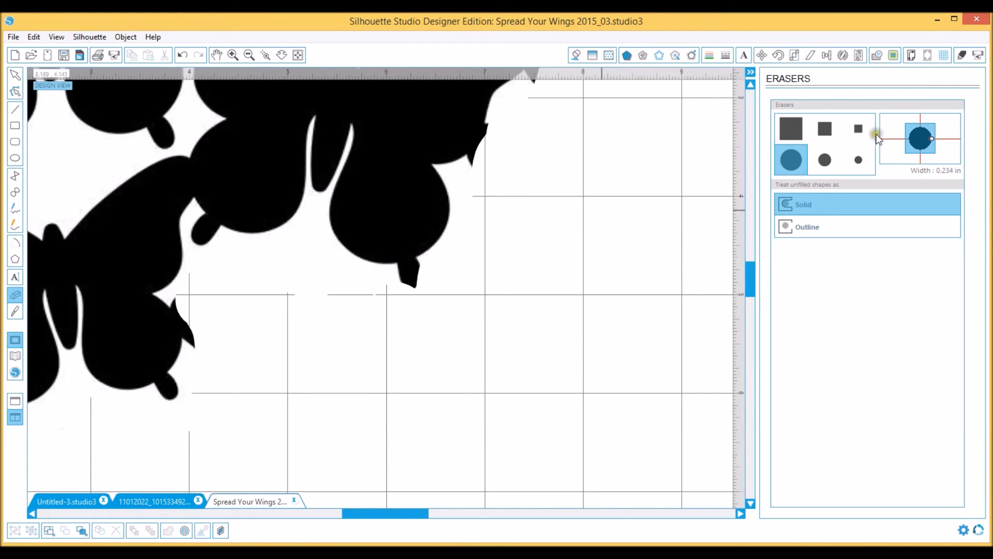
pyautogui.click(858, 161)
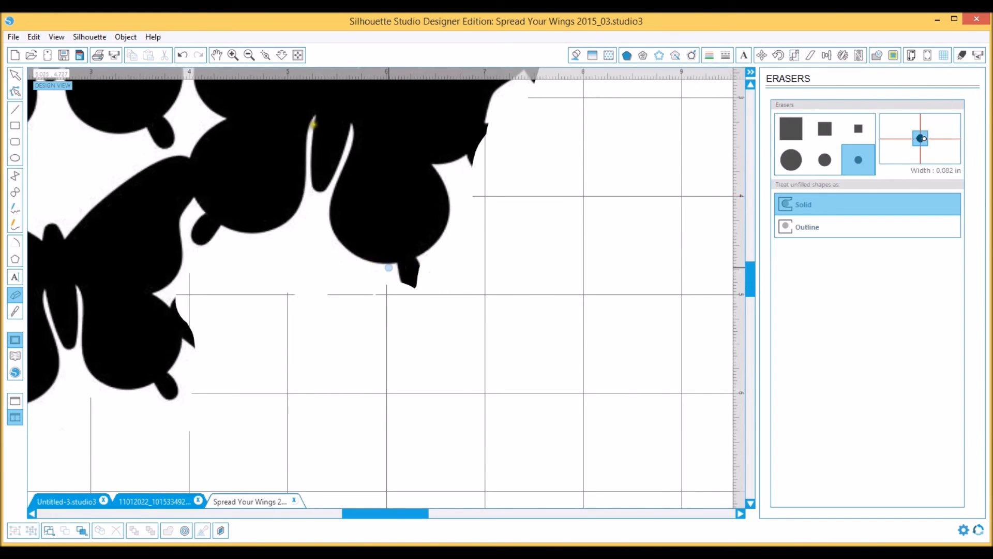
pyautogui.click(236, 56)
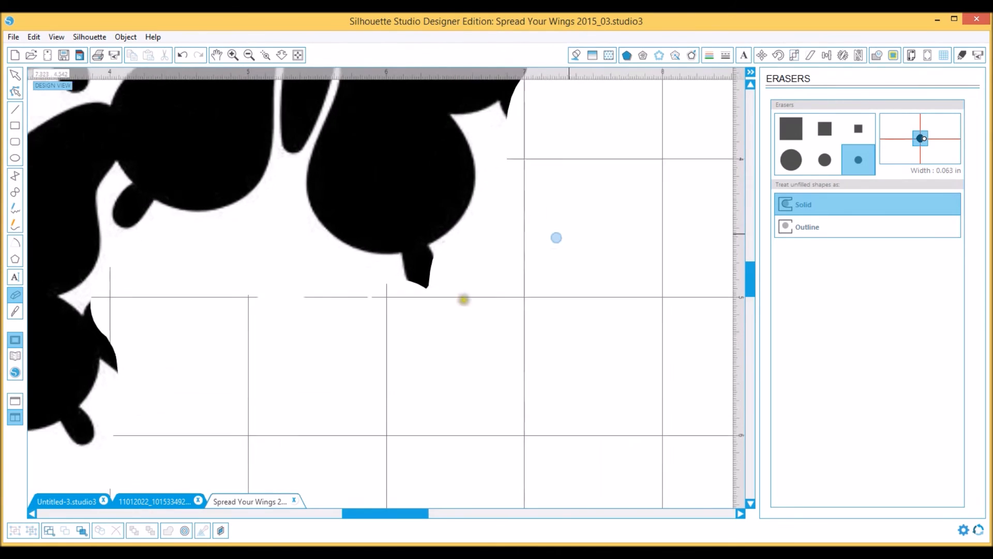
pyautogui.click(826, 165)
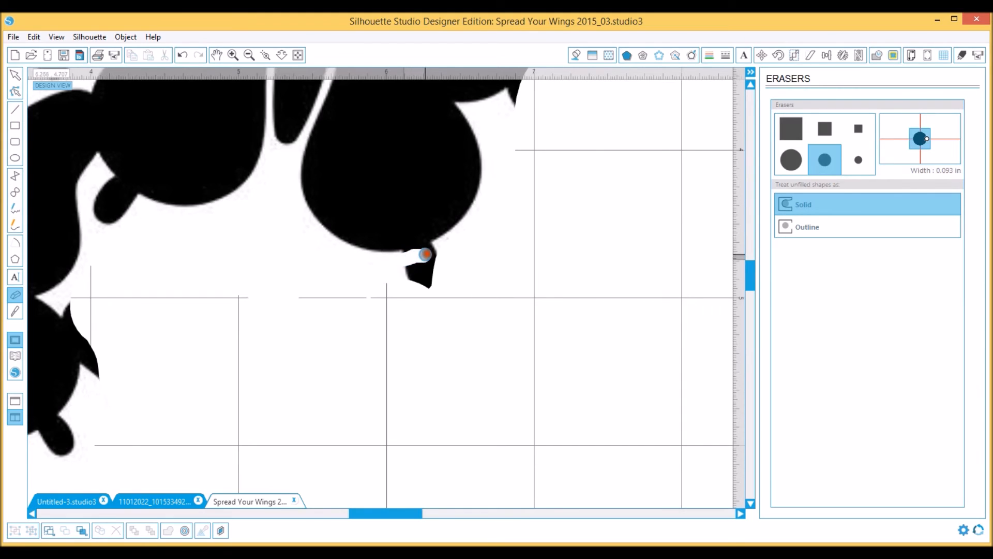
pyautogui.moveTo(439, 257)
pyautogui.mouseDown()
pyautogui.moveTo(409, 269)
pyautogui.moveTo(439, 265)
pyautogui.moveTo(410, 282)
pyautogui.moveTo(433, 288)
pyautogui.mouseUp()
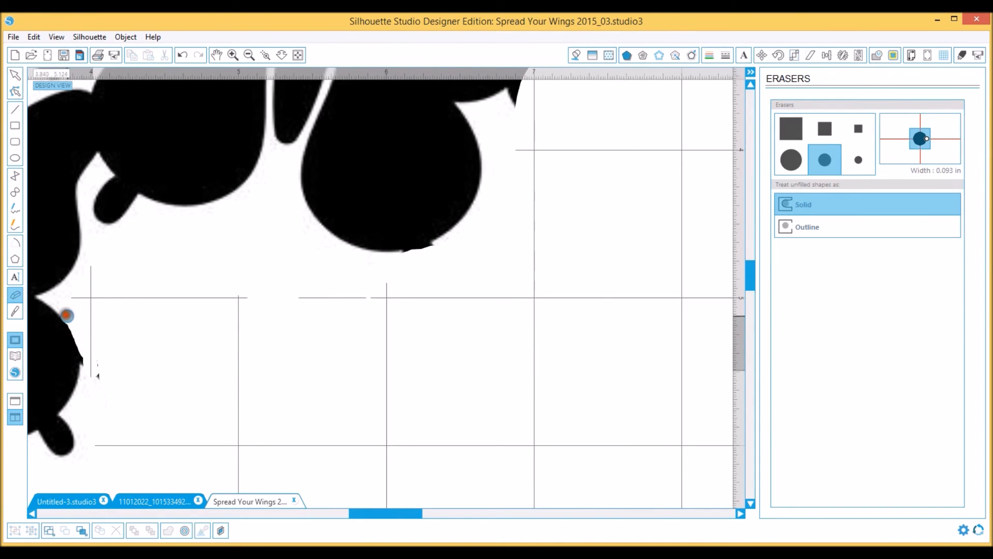
# Clean up the stray fragments beside the lower left butterfly and the rough bottom edge of the middle butterfly's wing
pyautogui.moveTo(66, 313); pyautogui.dragTo(65, 314)
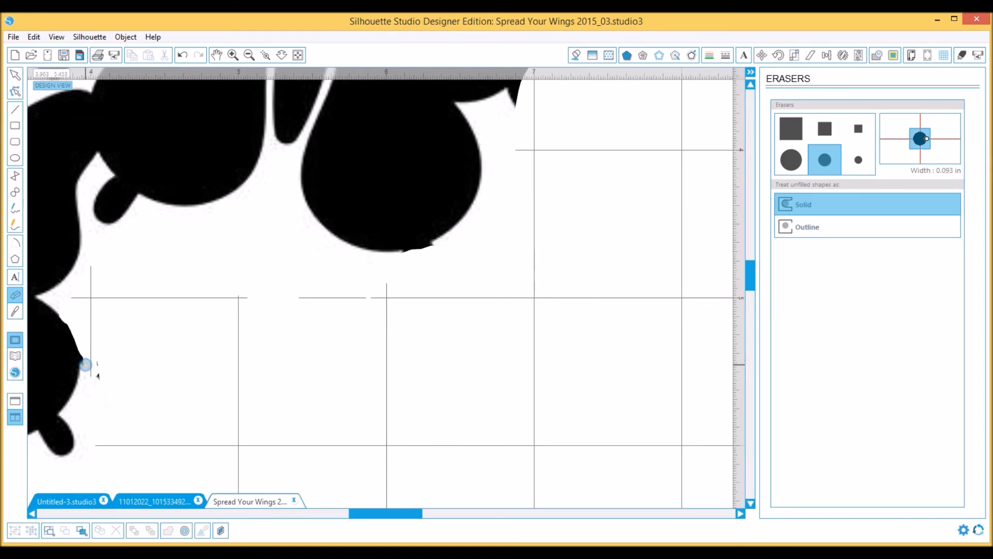
pyautogui.moveTo(89, 366); pyautogui.dragTo(142, 380)
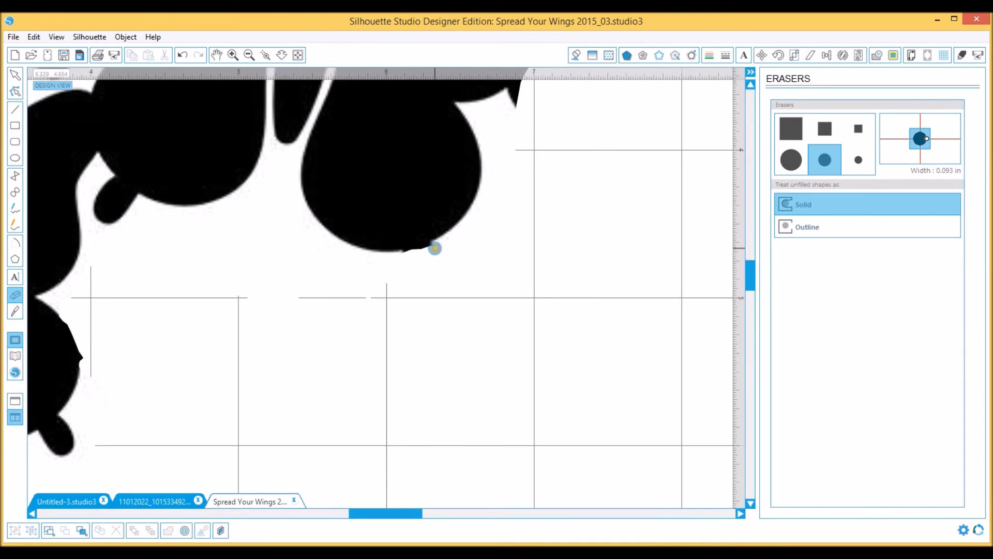
pyautogui.moveTo(428, 251); pyautogui.dragTo(401, 257)
# Enlarge the three-butterfly piece proportionally to about 8.57 in wide and 7.34 in high
pyautogui.click(248, 56)
pyautogui.click(249, 55)
pyautogui.click(249, 55)
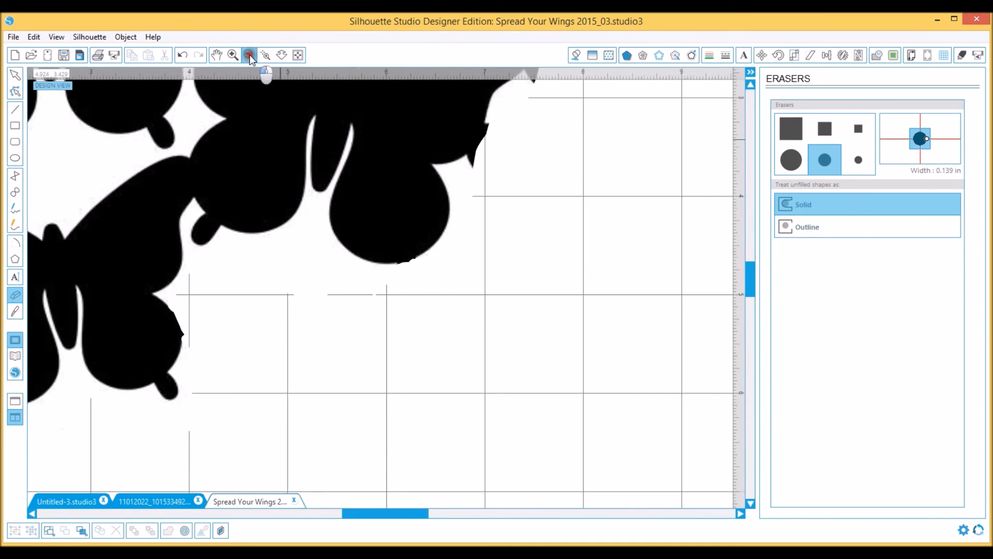
pyautogui.click(249, 56)
pyautogui.click(249, 55)
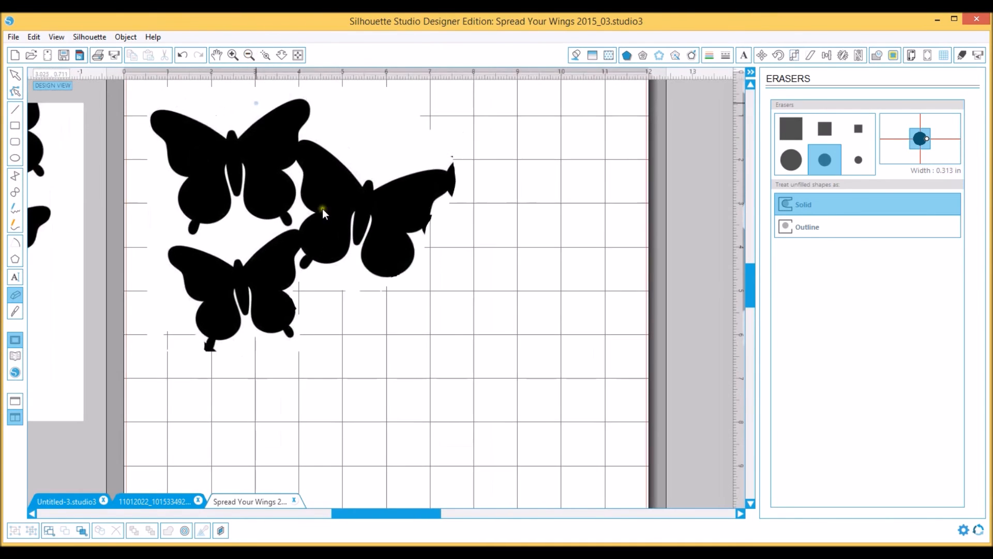
pyautogui.scroll(1, 303, 400)
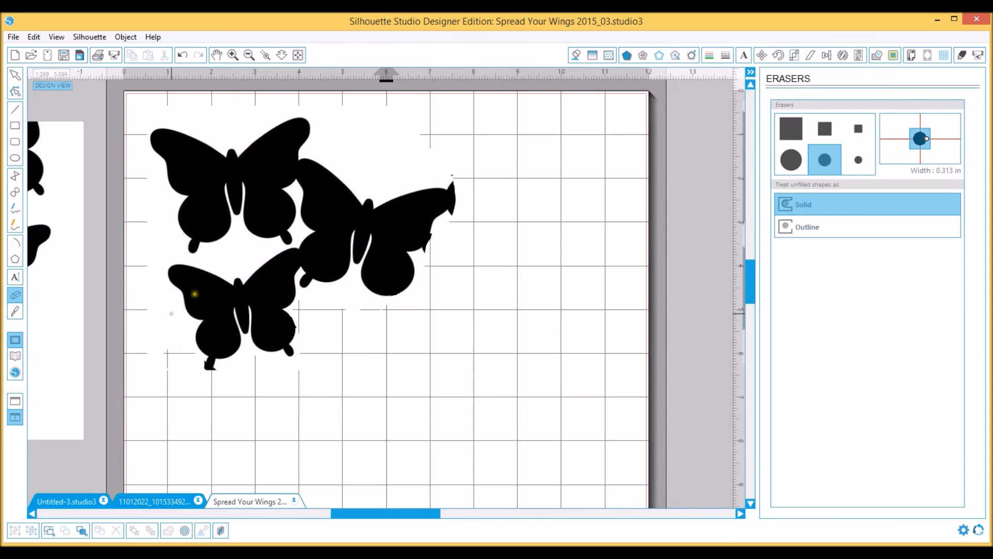
pyautogui.click(13, 76)
pyautogui.click(369, 245)
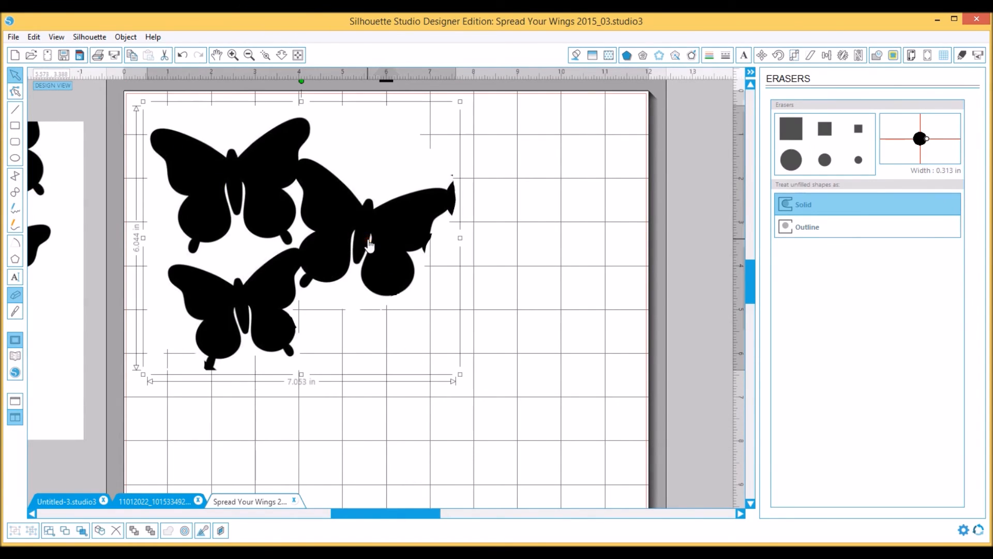
pyautogui.moveTo(458, 376); pyautogui.dragTo(528, 428)
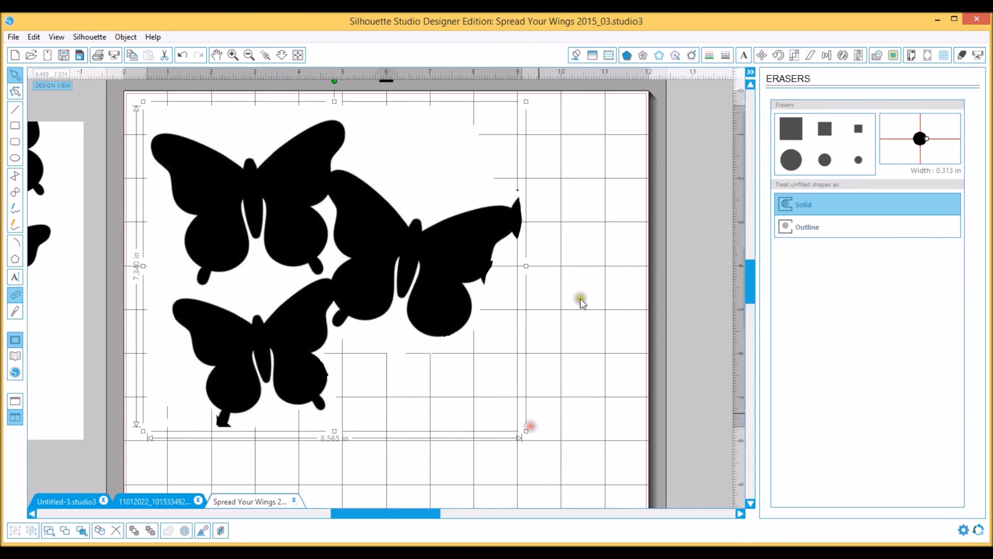
# Erase the leftover bits at the outer butterfly's wing tip and edge, the lower butterfly's tail stub, and the stray speck with the large round Eraser
pyautogui.click(791, 160)
pyautogui.moveTo(524, 203); pyautogui.dragTo(523, 235)
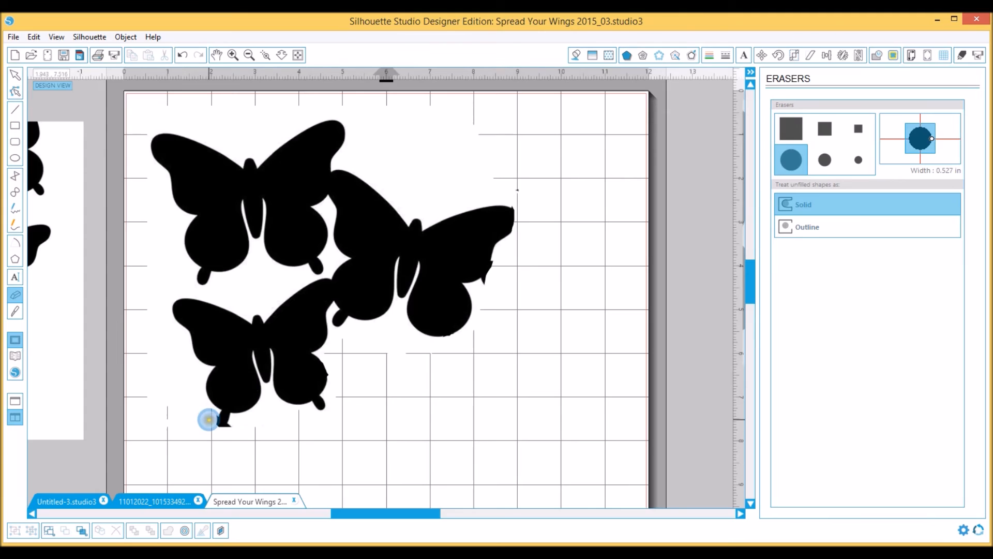
pyautogui.moveTo(208, 420)
pyautogui.mouseDown()
pyautogui.moveTo(223, 438)
pyautogui.moveTo(213, 426)
pyautogui.mouseUp()
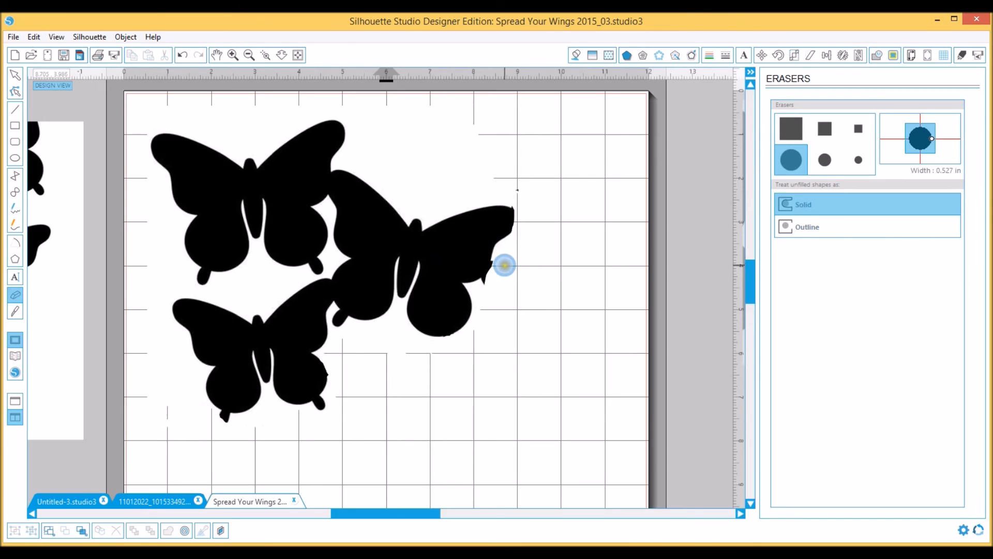
pyautogui.moveTo(500, 264); pyautogui.dragTo(495, 278)
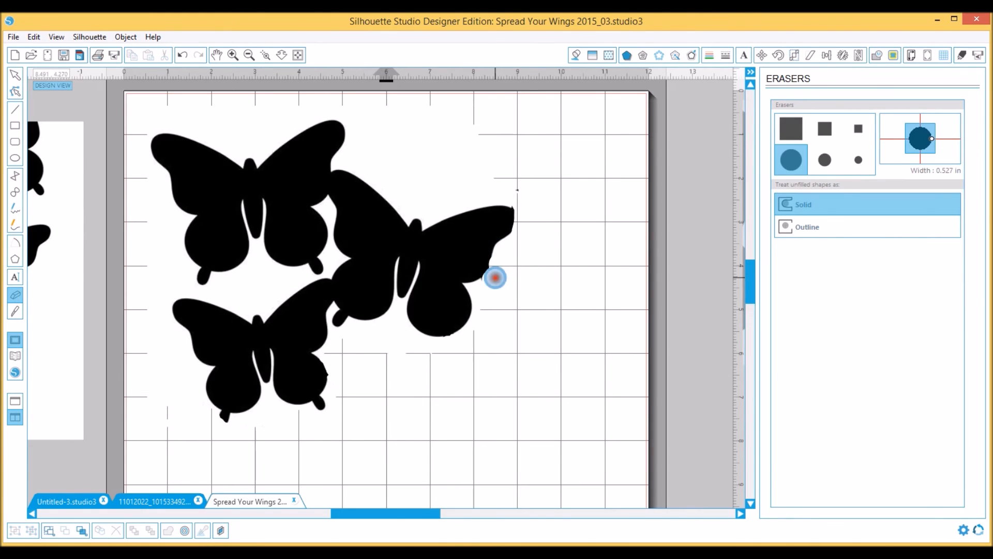
pyautogui.click(519, 189)
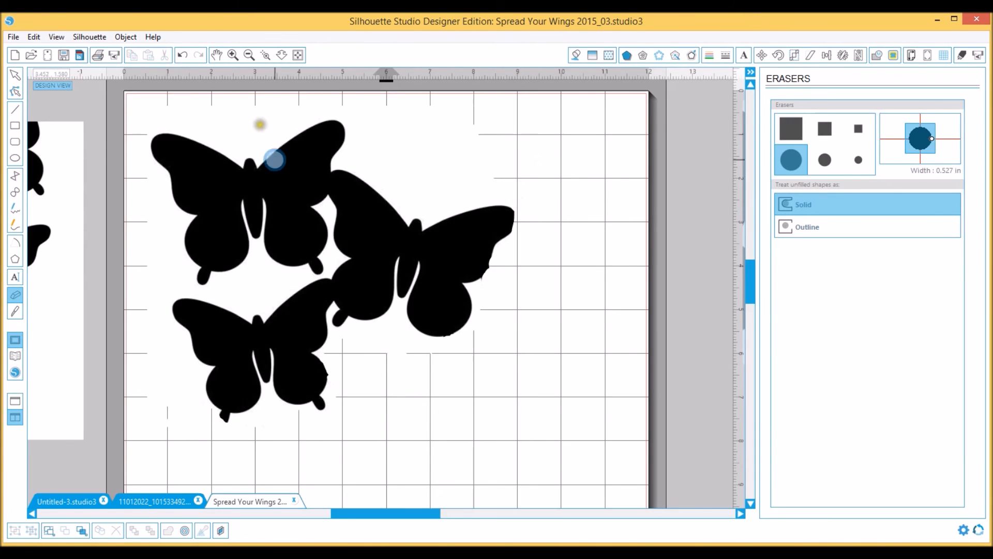
# Move the leftover cut-off piece across to the other side of the mat, beside the remaining design pieces
pyautogui.click(252, 54)
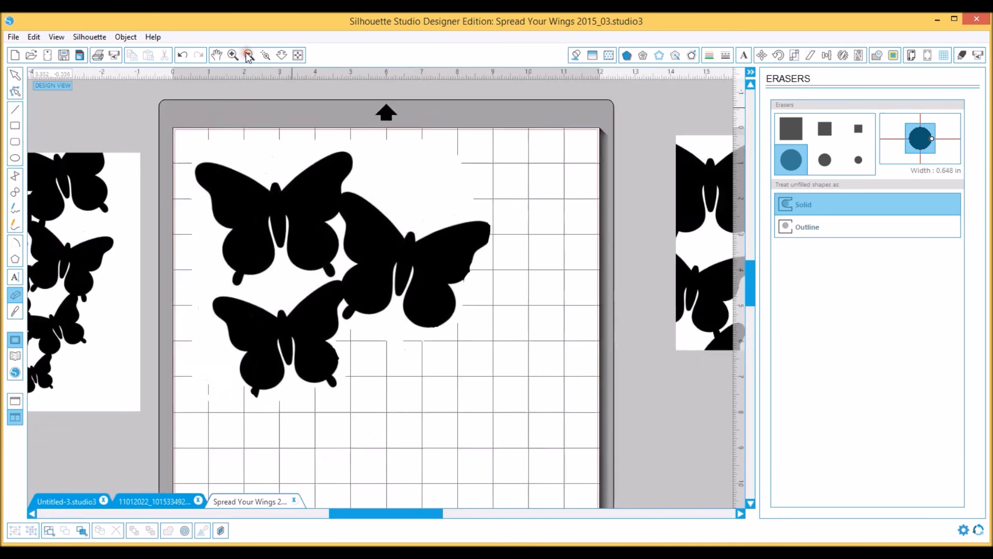
pyautogui.click(15, 75)
pyautogui.moveTo(636, 255); pyautogui.dragTo(102, 306)
# Reposition the three-butterfly piece within the upper part of the cutting mat
pyautogui.moveTo(338, 228); pyautogui.dragTo(328, 248)
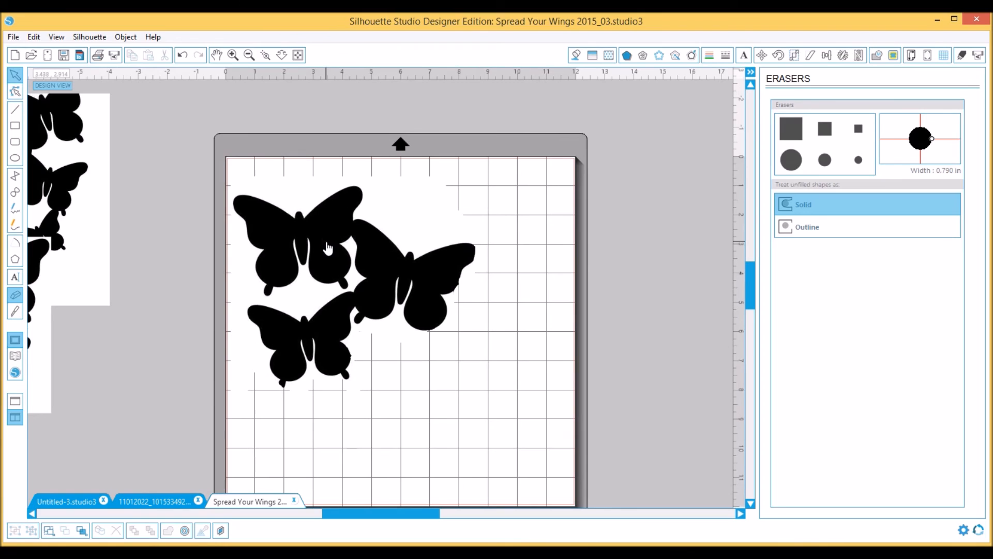
pyautogui.click(334, 243)
pyautogui.moveTo(334, 243); pyautogui.dragTo(405, 264)
pyautogui.doubleClick(404, 264)
pyautogui.click(269, 287)
pyautogui.moveTo(409, 247); pyautogui.dragTo(336, 227)
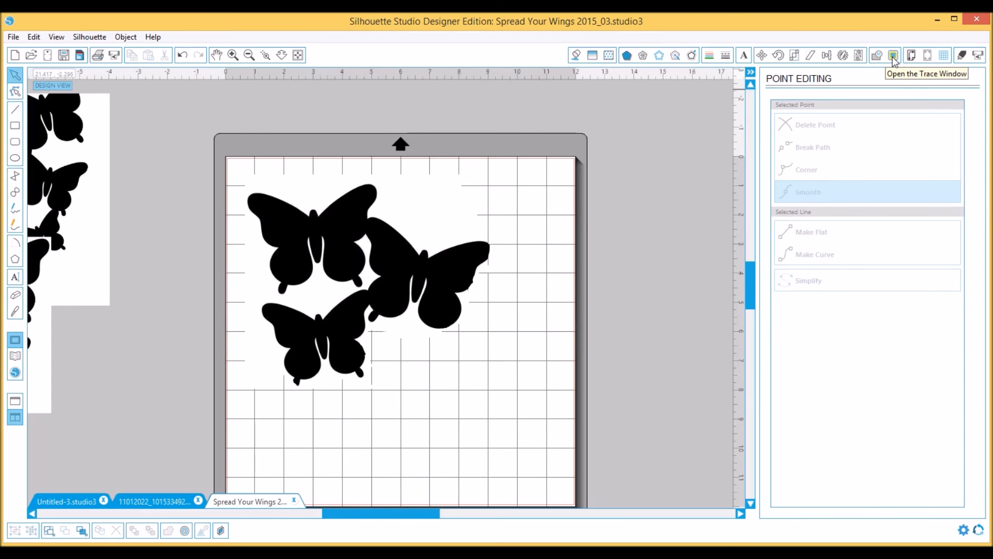
# Select a trace area around the three butterflies, turn off the High Pass Filter and trace their outer edge
pyautogui.click(893, 55)
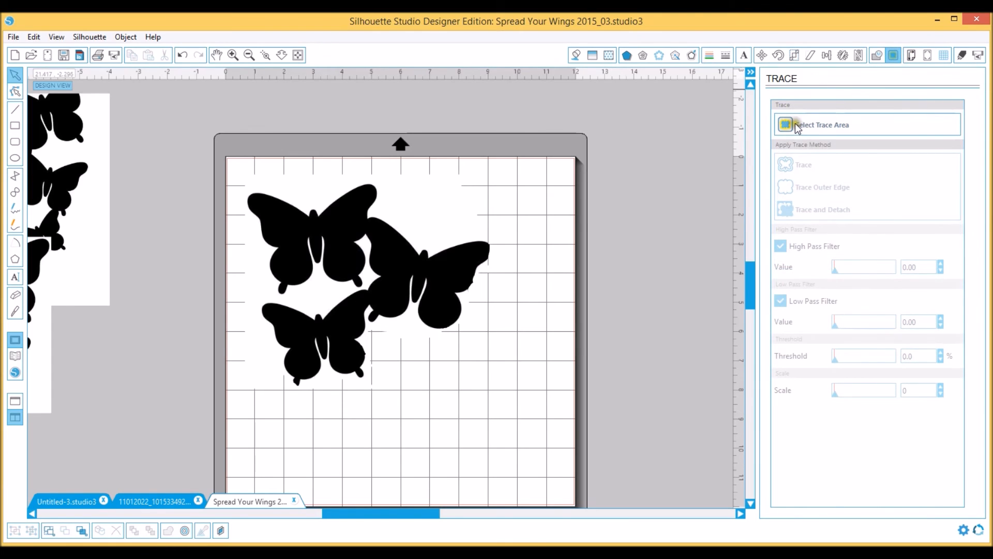
pyautogui.click(789, 126)
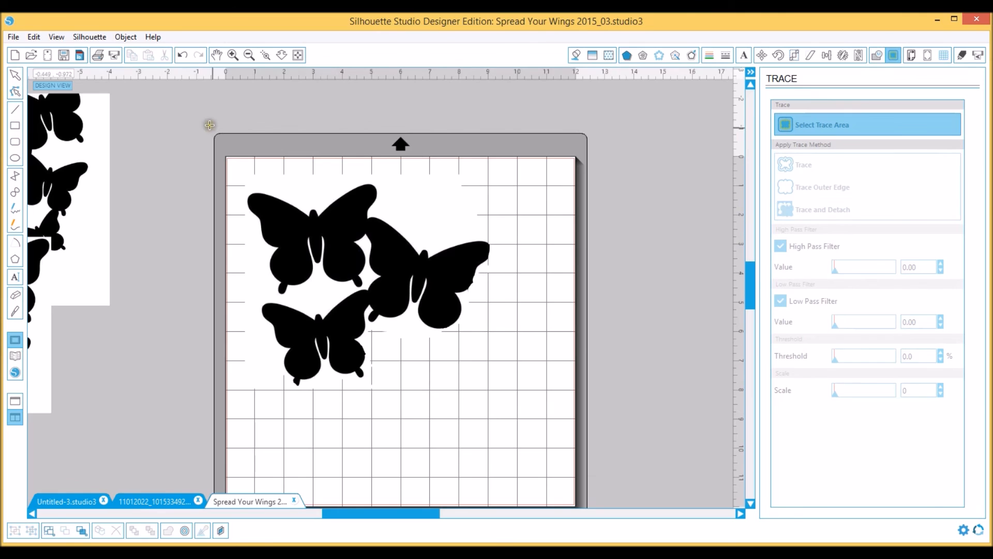
pyautogui.moveTo(197, 116)
pyautogui.mouseDown()
pyautogui.moveTo(399, 331)
pyautogui.moveTo(545, 380)
pyautogui.moveTo(573, 406)
pyautogui.mouseUp()
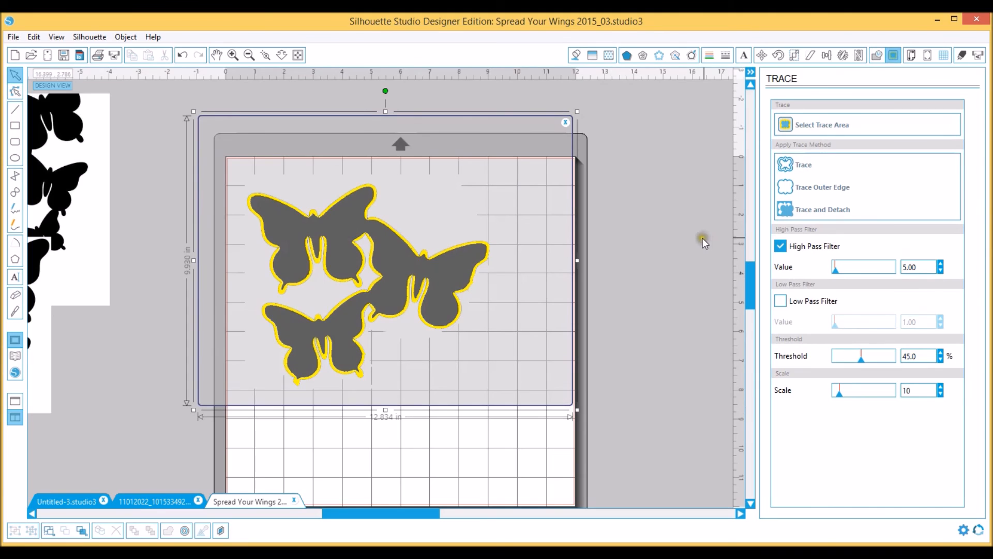
pyautogui.click(784, 243)
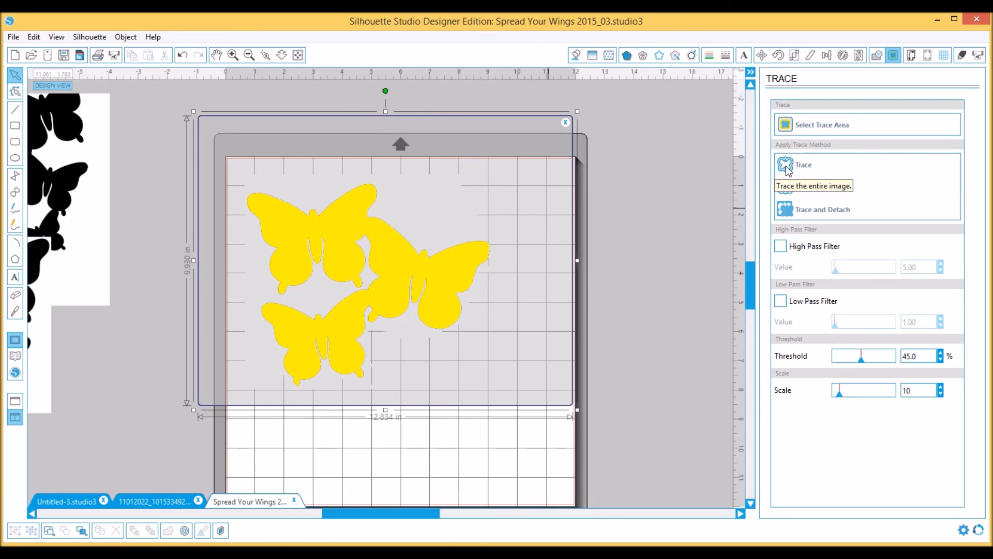
pyautogui.click(810, 191)
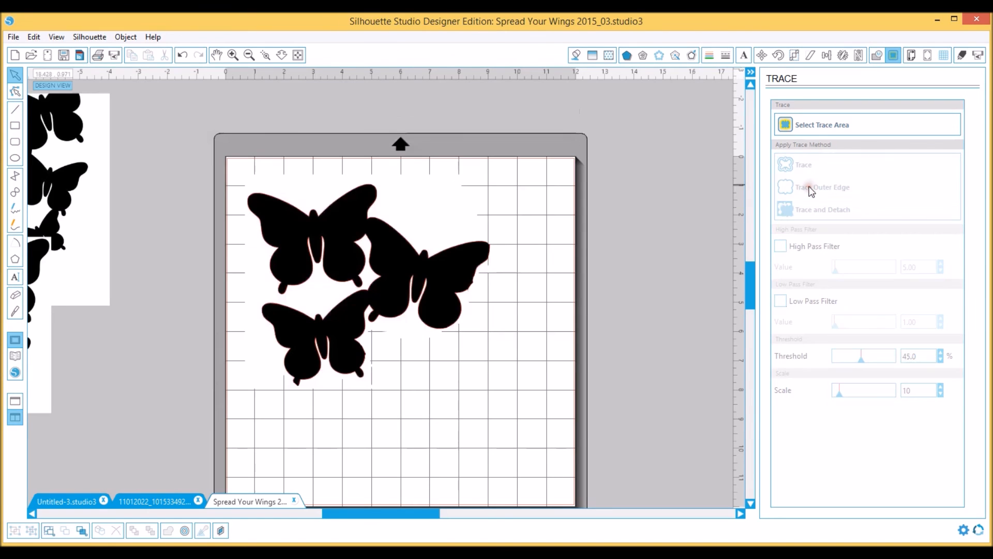
# Move the filled butterfly image off the mat away from its traced outlines, display the cut settings, and shift a leftover design piece beside the mat
pyautogui.moveTo(298, 229); pyautogui.dragTo(561, 203)
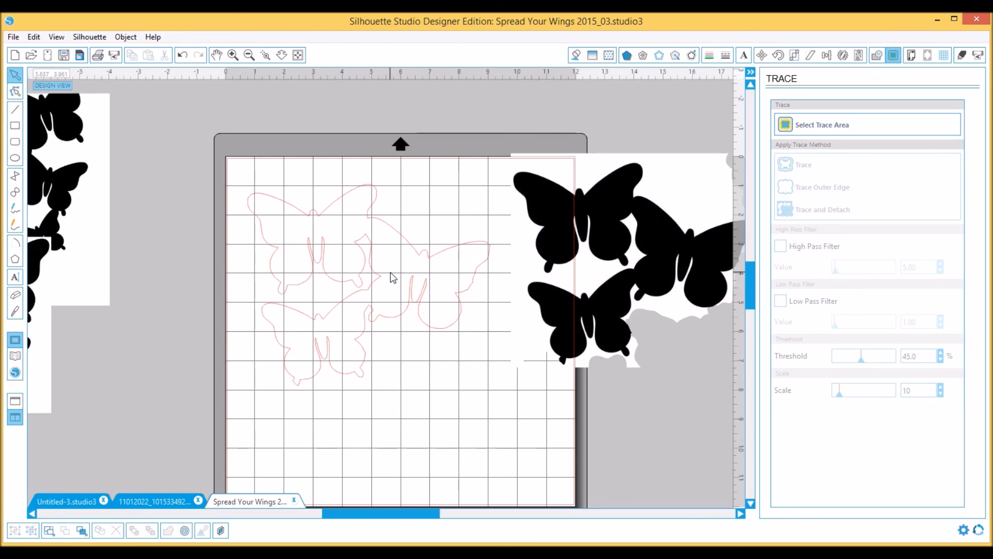
pyautogui.click(961, 55)
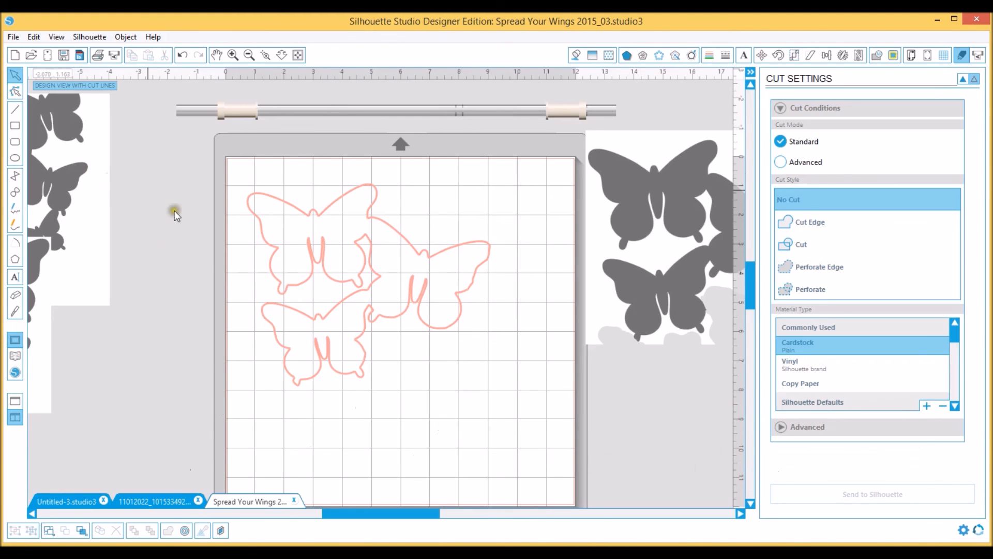
pyautogui.scroll(-1, 246, 285)
pyautogui.scroll(-1, 245, 288)
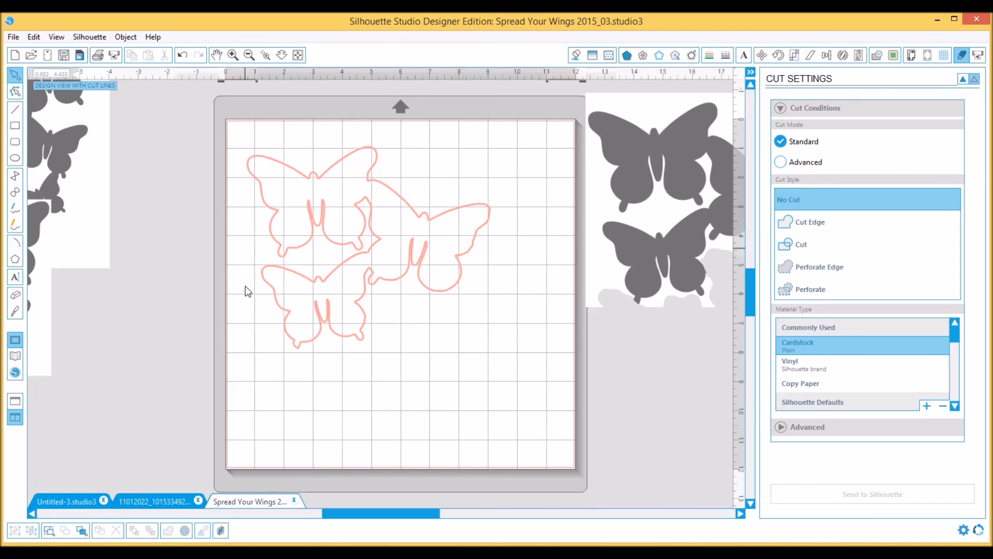
pyautogui.moveTo(64, 174); pyautogui.dragTo(129, 284)
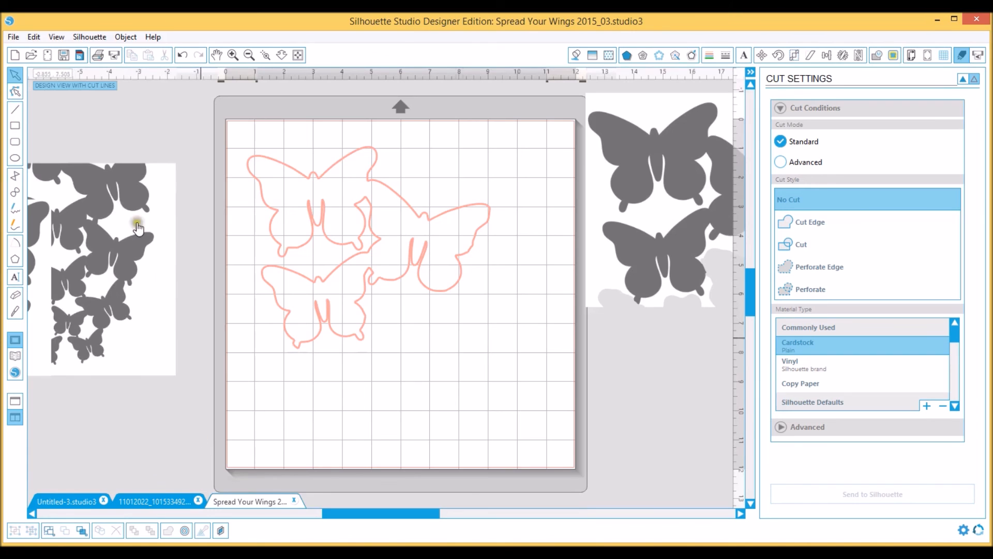
# Open the file Spread Your Wings 2015_03.jpg from The Cut Shoppe folder
pyautogui.click(31, 54)
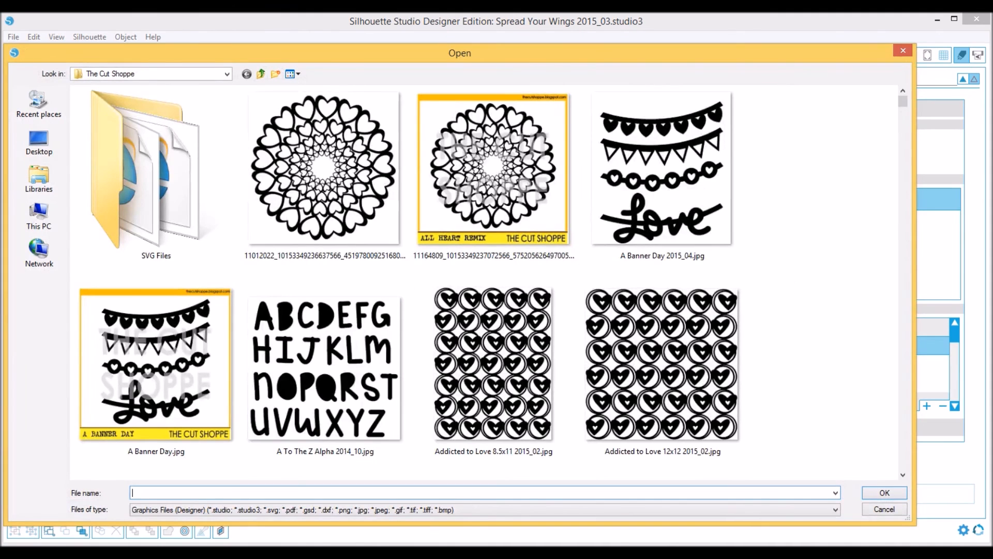
pyautogui.write('sp')
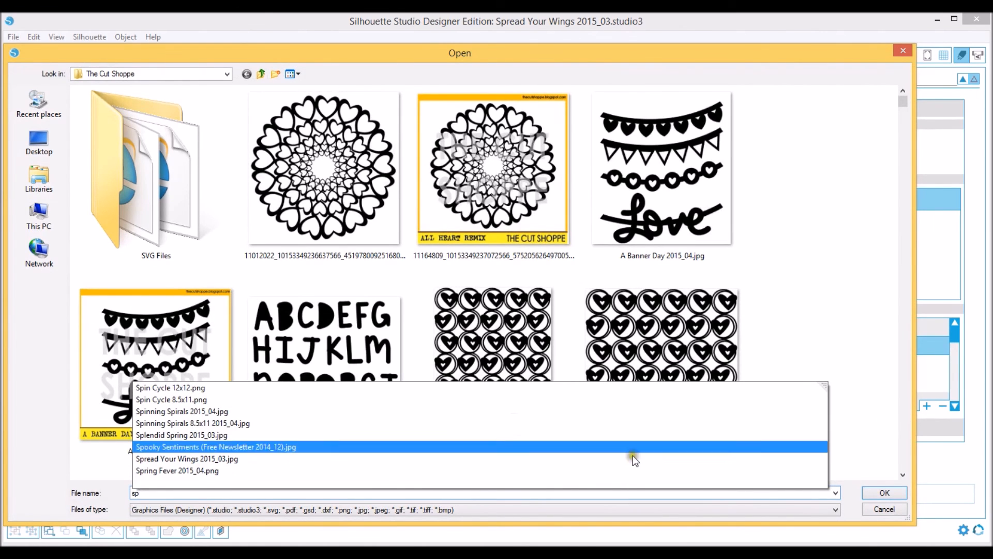
pyautogui.click(908, 456)
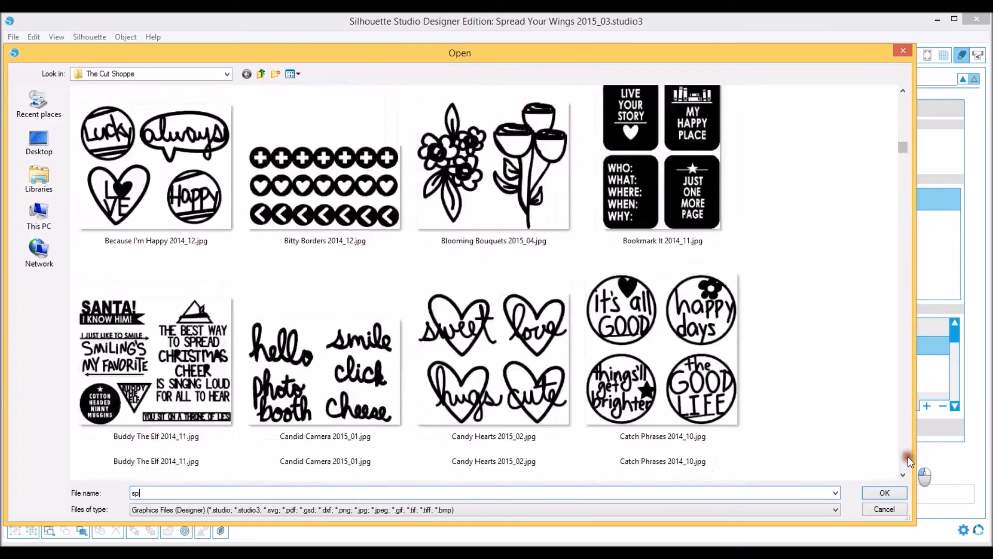
pyautogui.moveTo(908, 456); pyautogui.dragTo(908, 454)
pyautogui.doubleClick(657, 309)
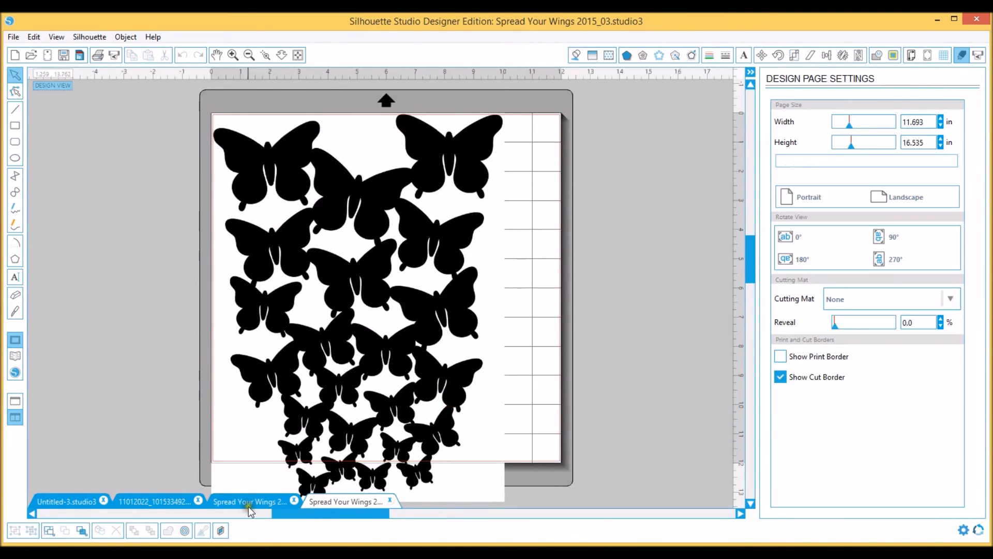
# Compare the traced butterfly outlines with the full Spread Your Wings design and the 11012022 cut file in the open documents
pyautogui.click(250, 502)
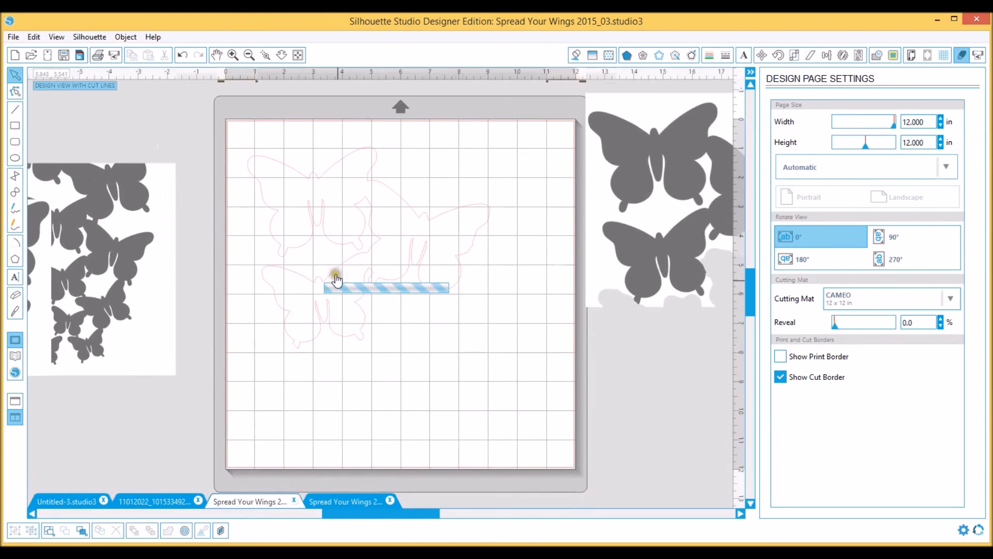
pyautogui.click(341, 502)
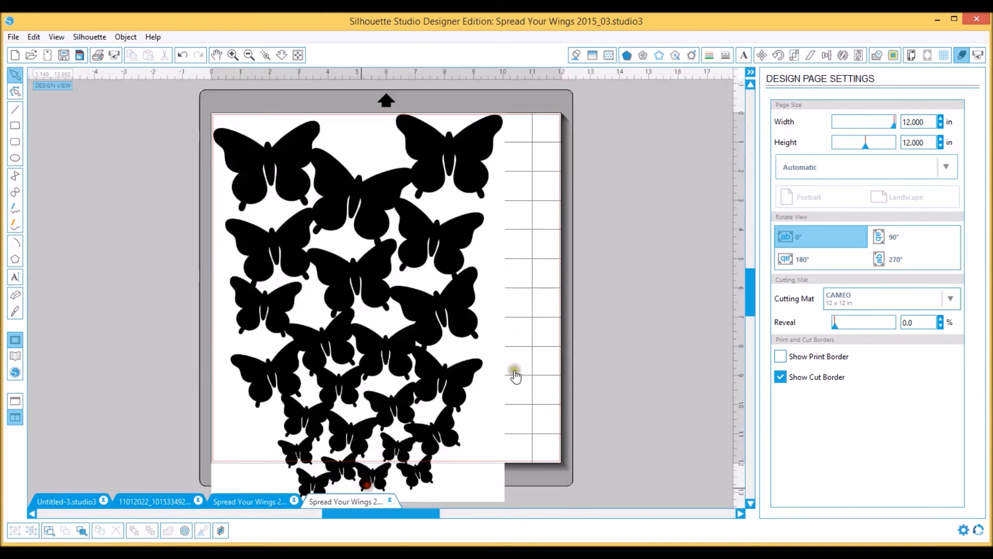
pyautogui.click(244, 502)
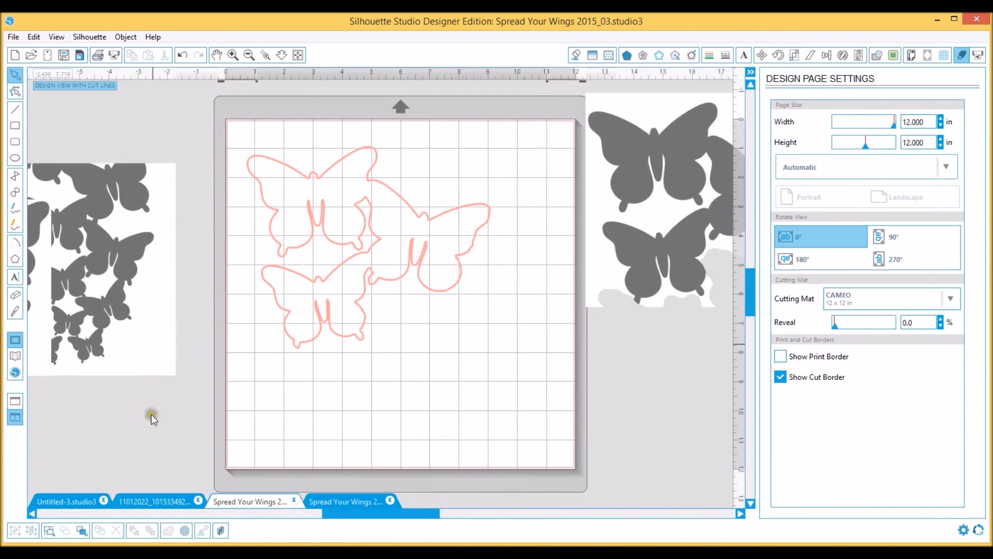
pyautogui.click(159, 501)
pyautogui.click(241, 501)
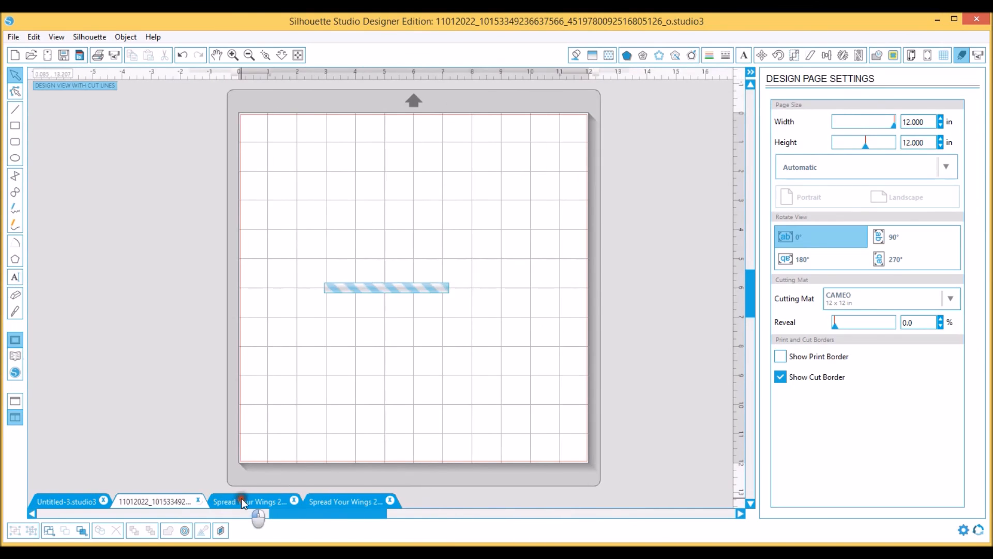